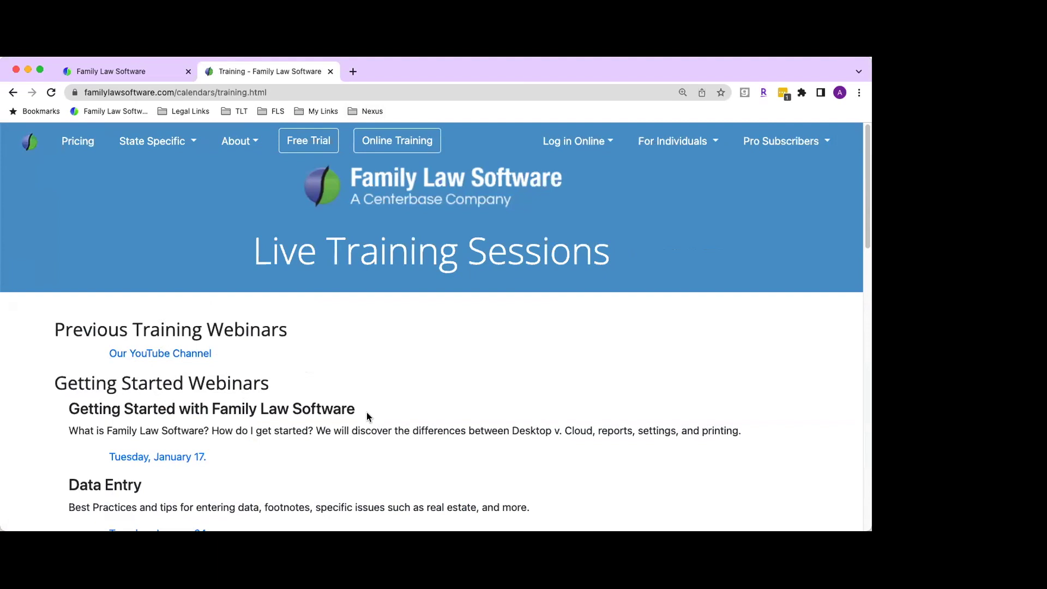
Step: Switch to the Family Law Software tab that shows the pro.flsgo.com Professional Edition login page
scroll(366, 414, "down", 3)
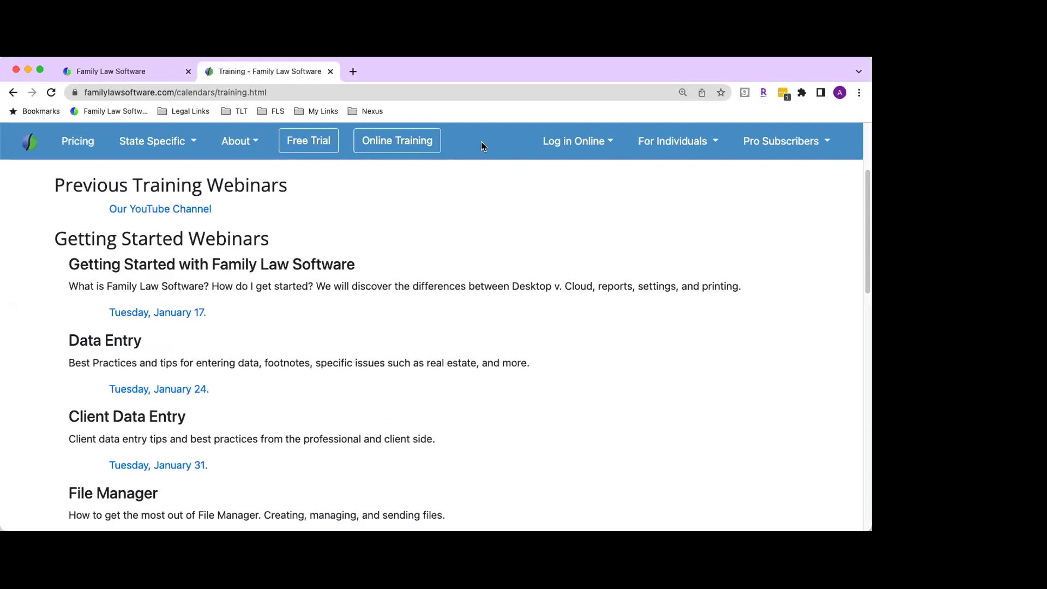
left_click(124, 71)
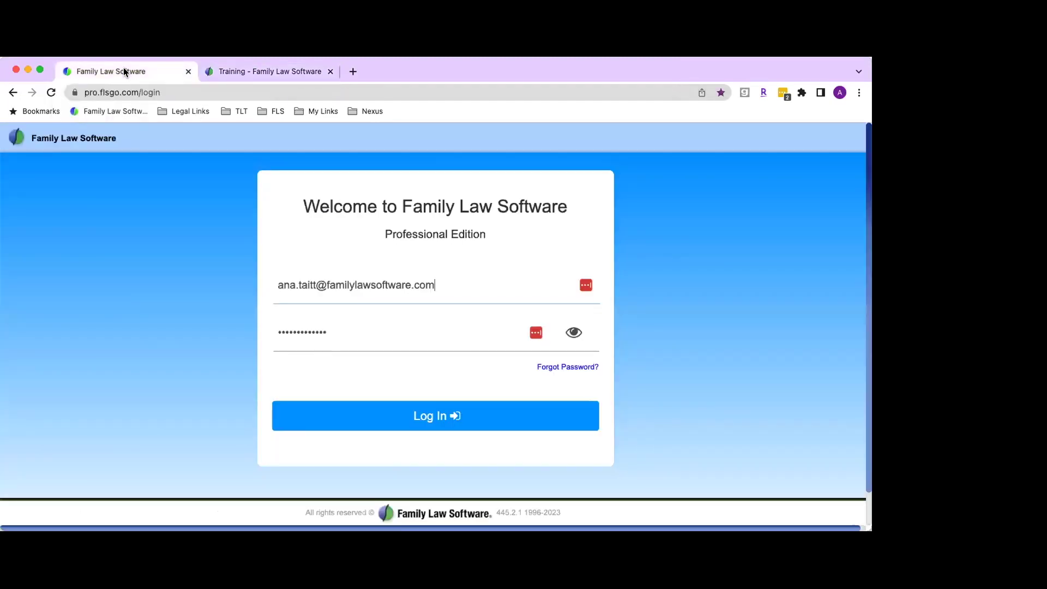
Step: Make the browser full screen and log in to the Professional Edition
left_click(41, 69)
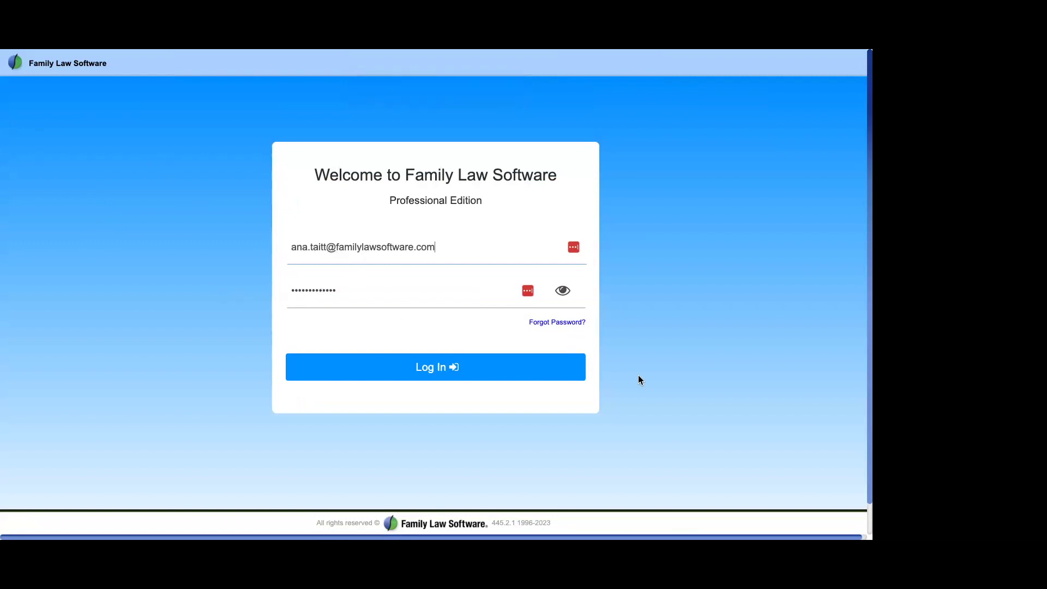
left_click(426, 369)
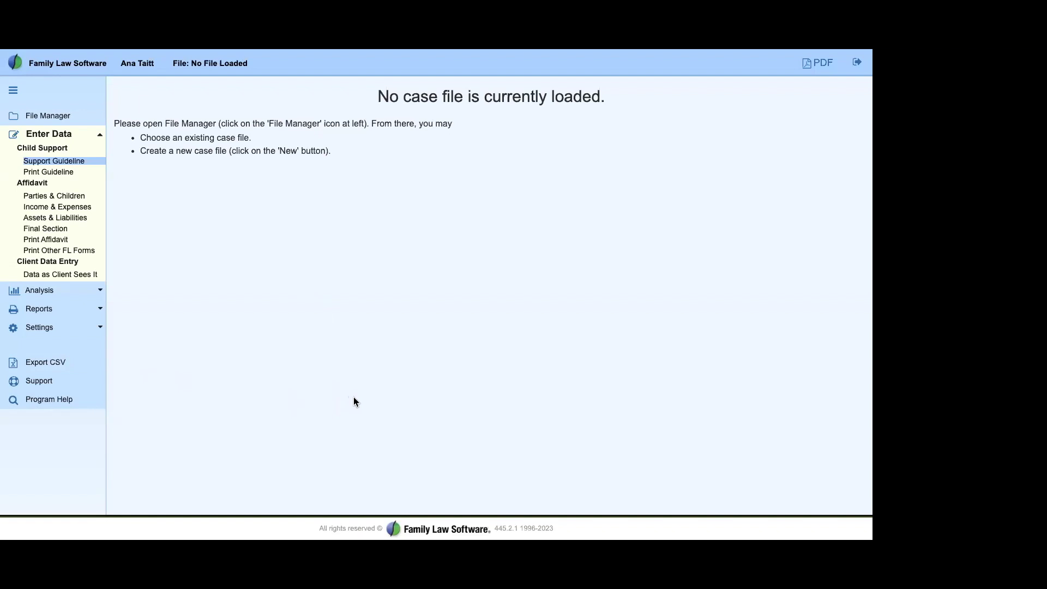
Step: Load the sample case from Settings > Sample File
left_click(51, 330)
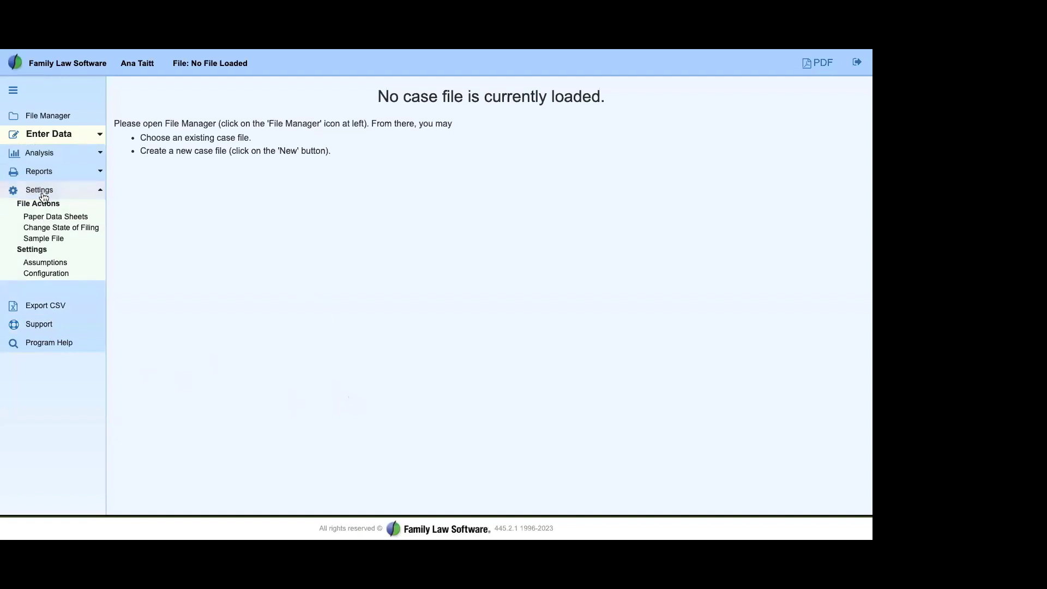
left_click(59, 240)
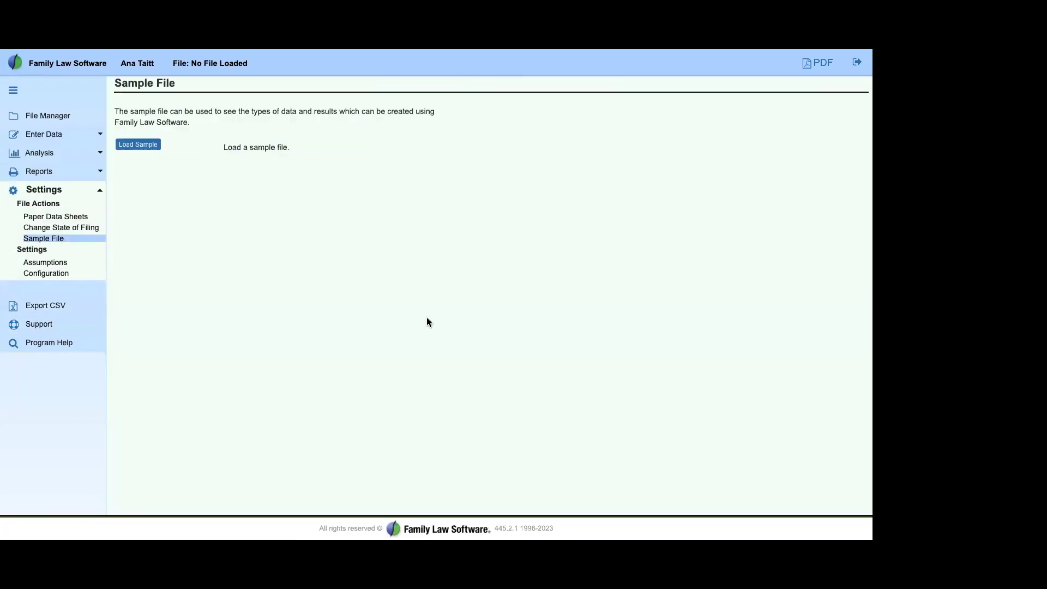
left_click(138, 144)
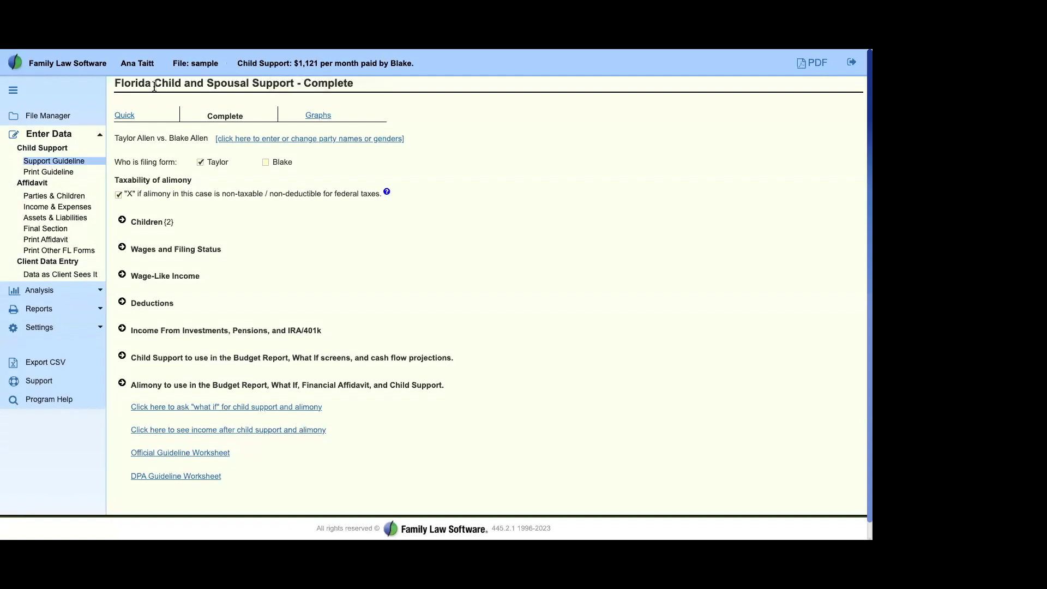
left_click_drag(111, 83, 328, 85)
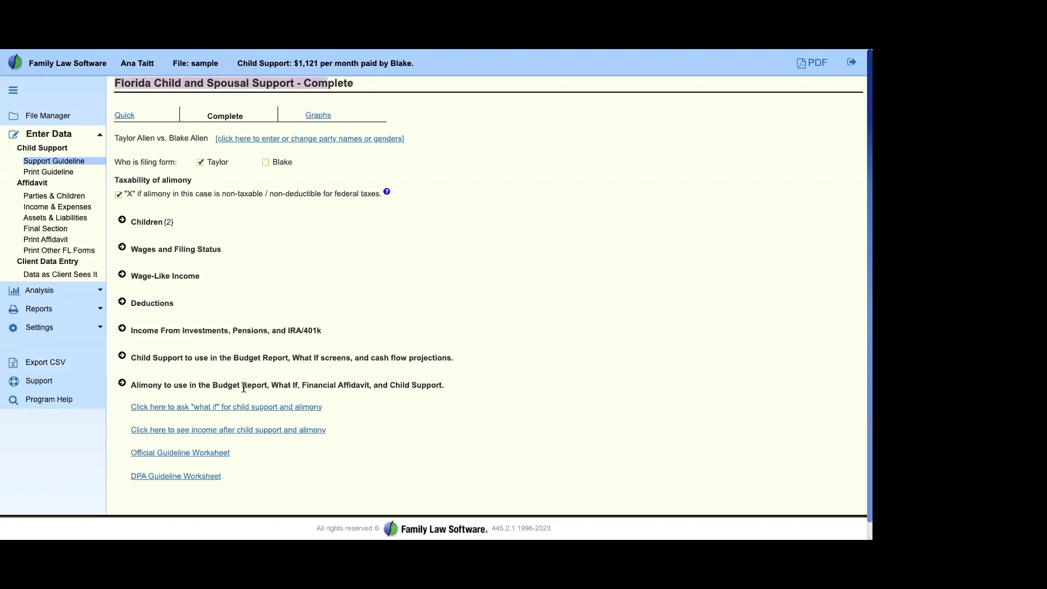
left_click(352, 294)
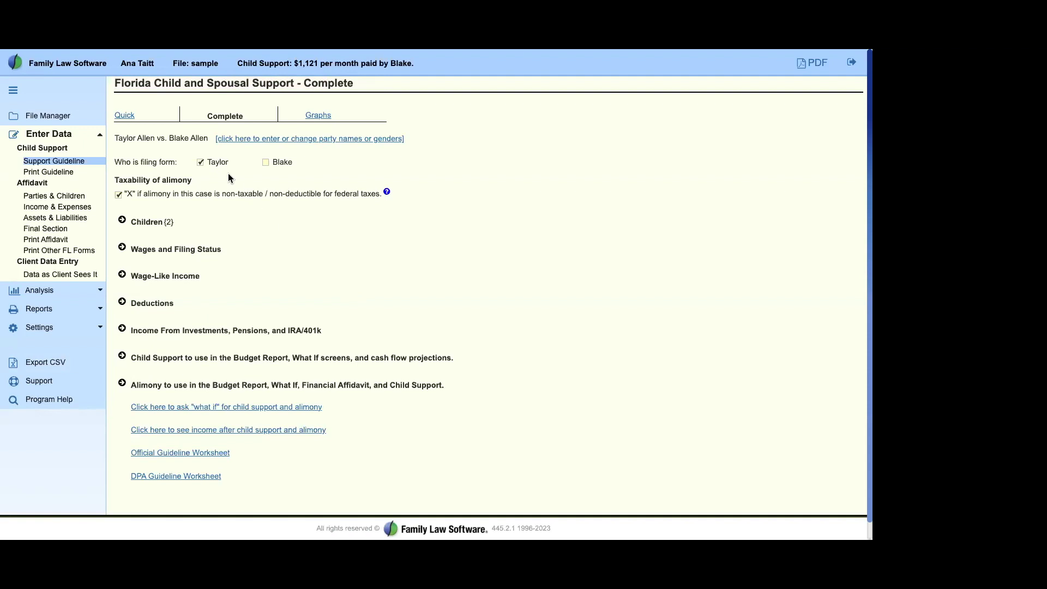
left_click_drag(211, 164, 256, 168)
left_click(276, 164)
left_click(53, 200)
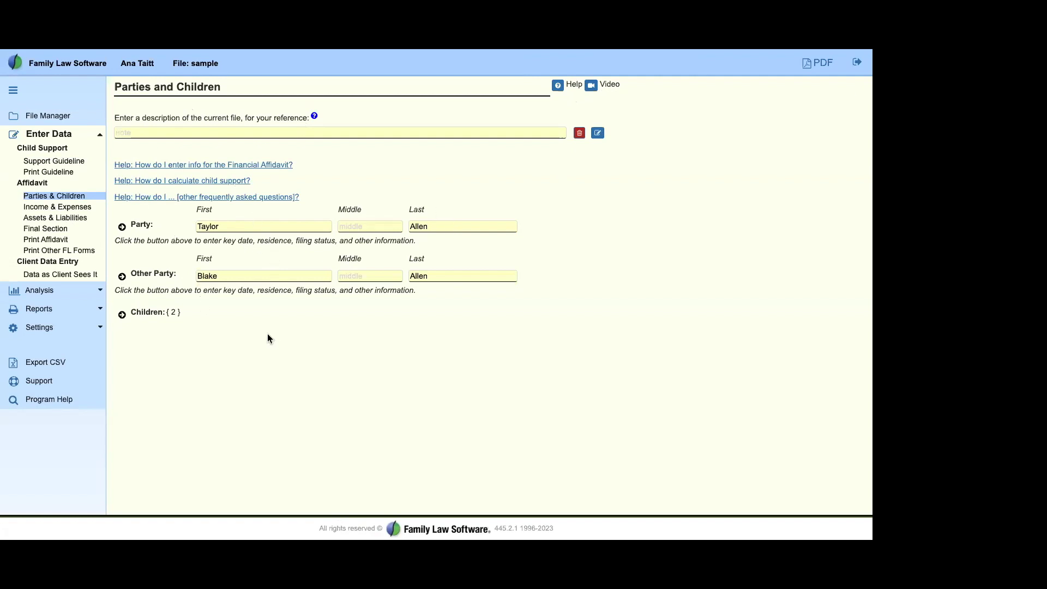
Step: In the petitioner's Party details, change the state where this party lives from FL to NJ
left_click(122, 226)
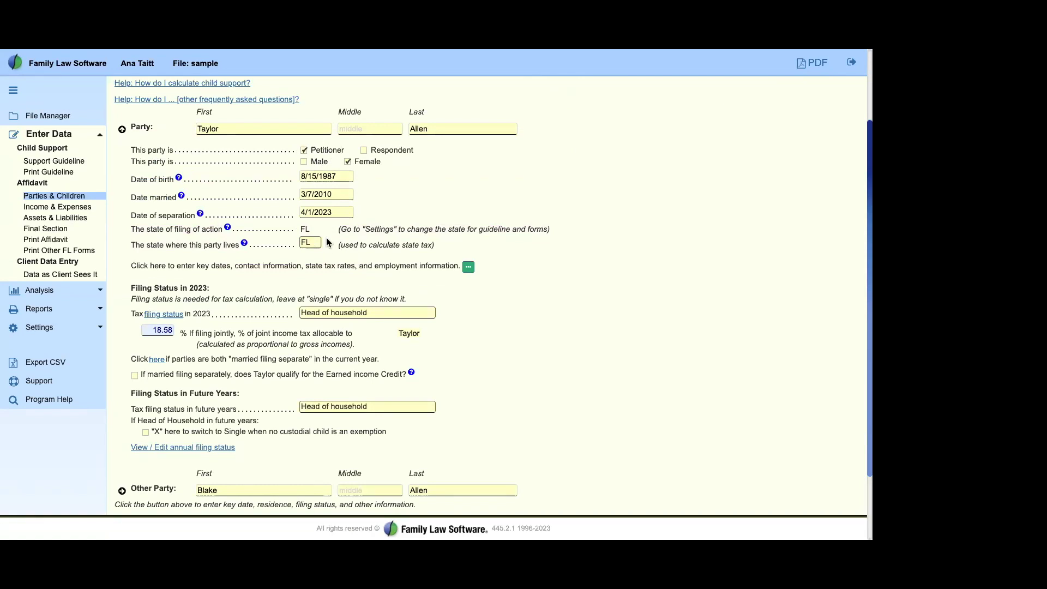
left_click_drag(132, 248, 237, 245)
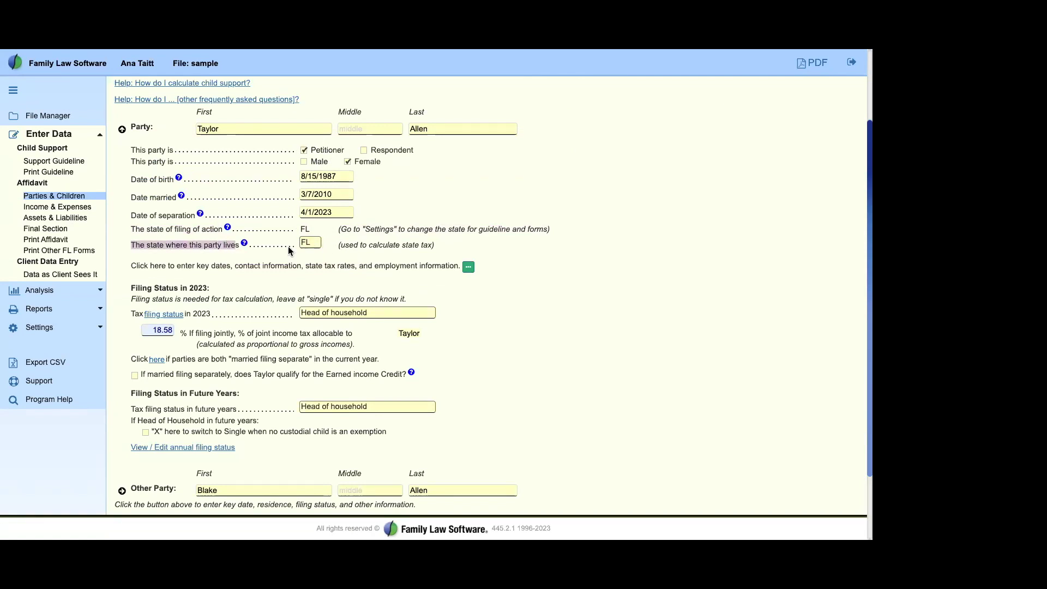
left_click(312, 243)
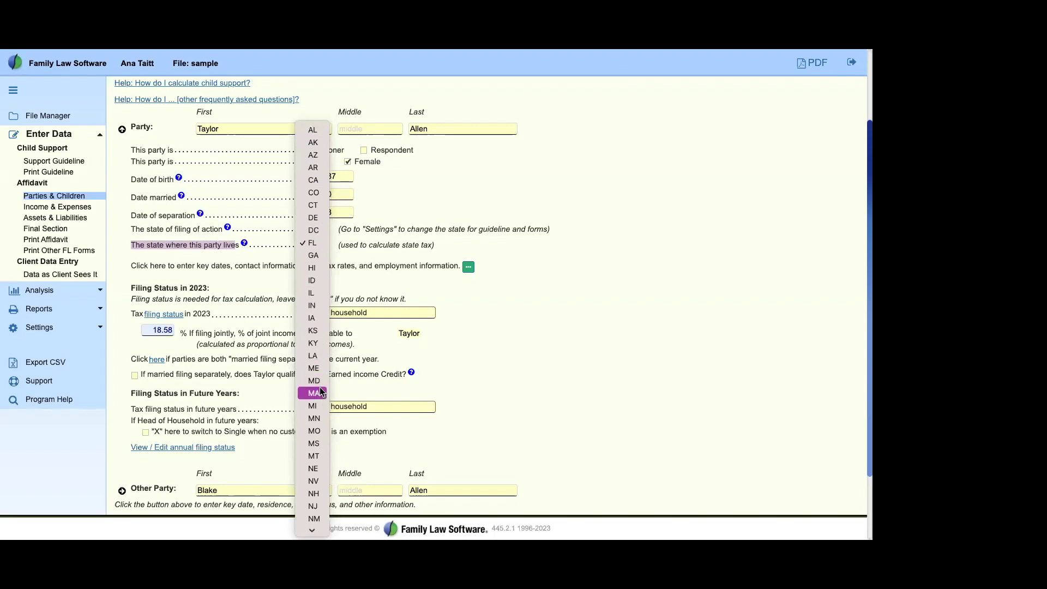
scroll(313, 491, "down", 5)
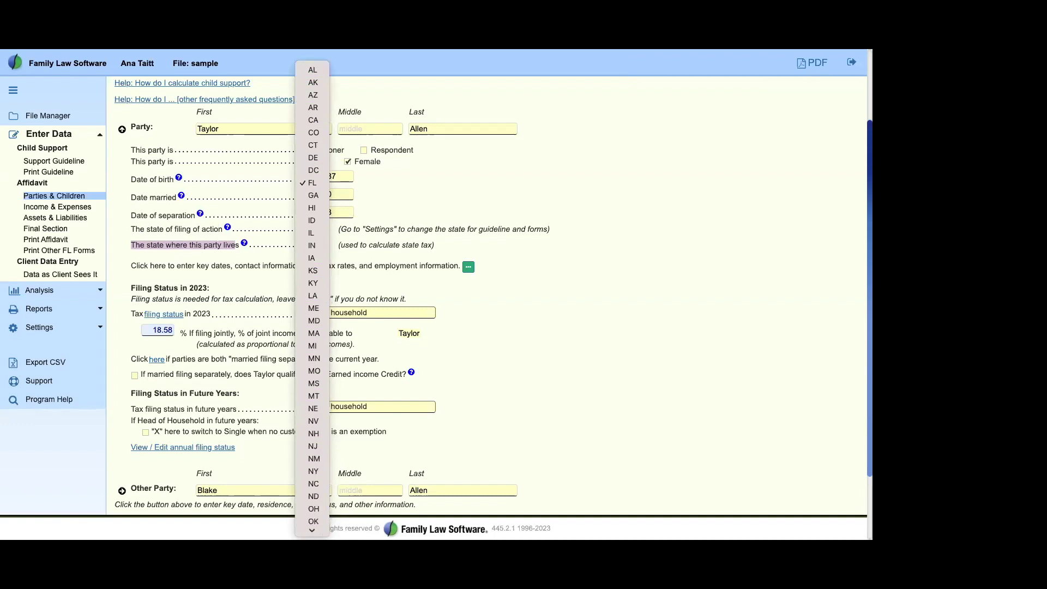
left_click(278, 246)
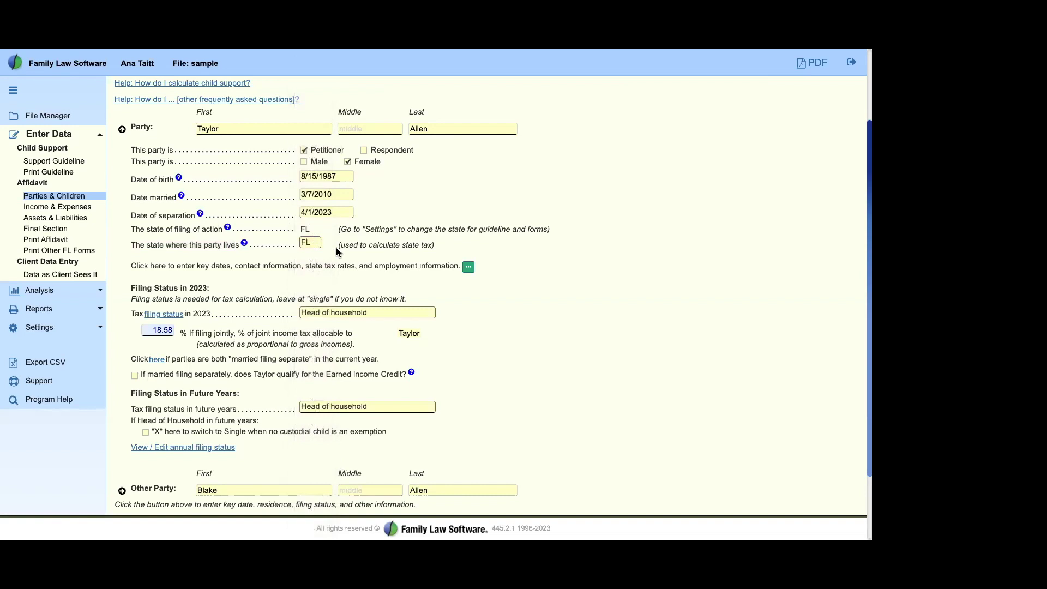
left_click(318, 246)
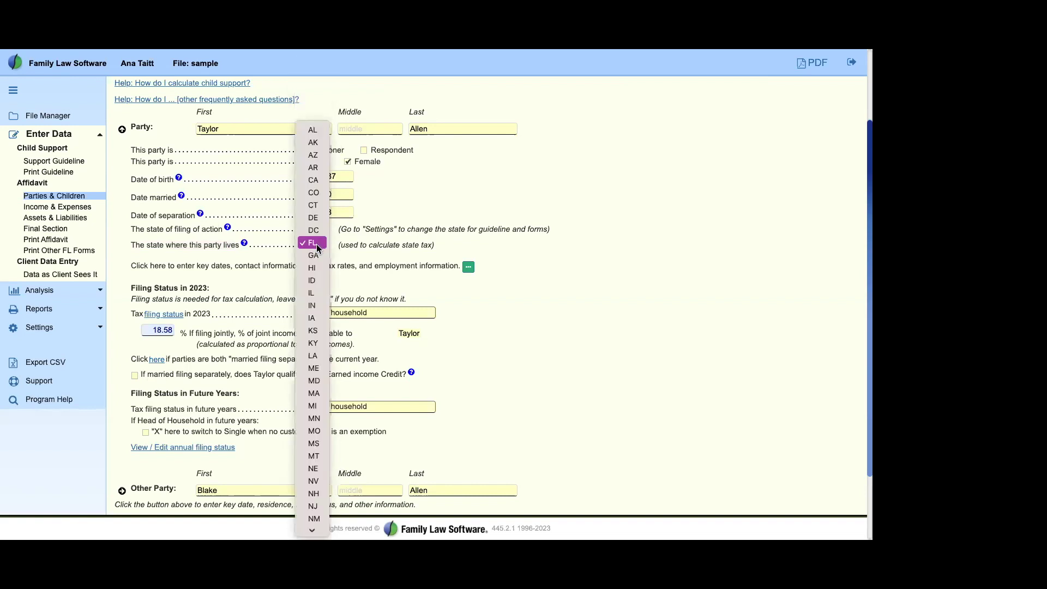
scroll(313, 417, "down", 3)
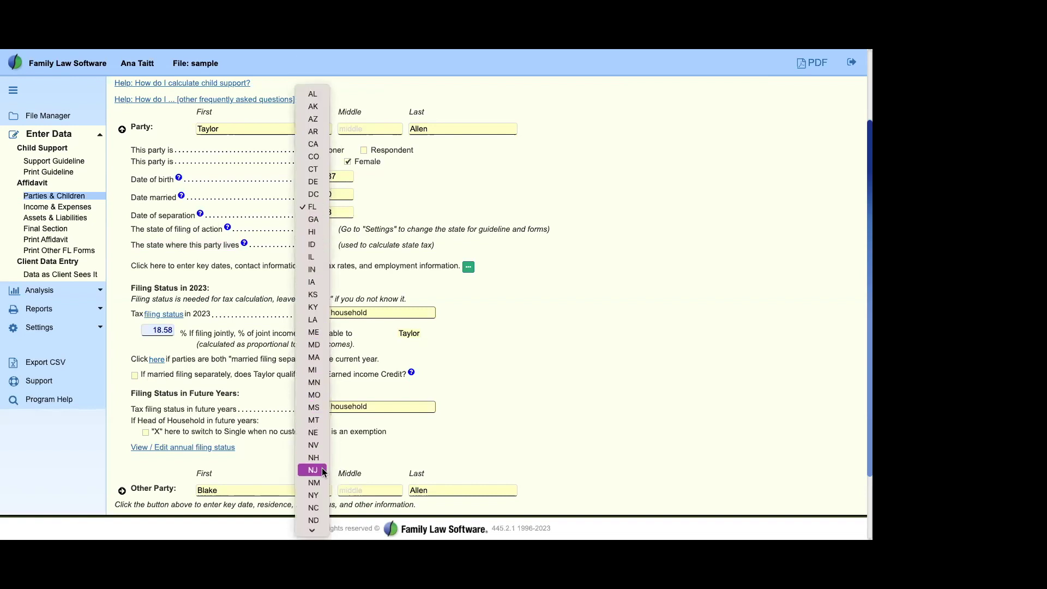
left_click(314, 470)
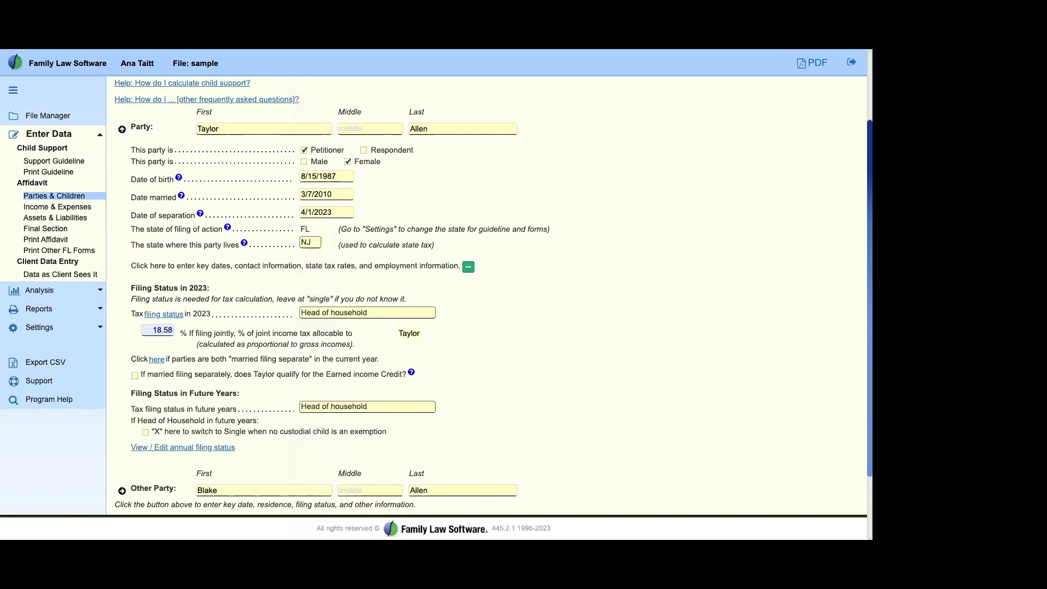
scroll(270, 367, "down", 3)
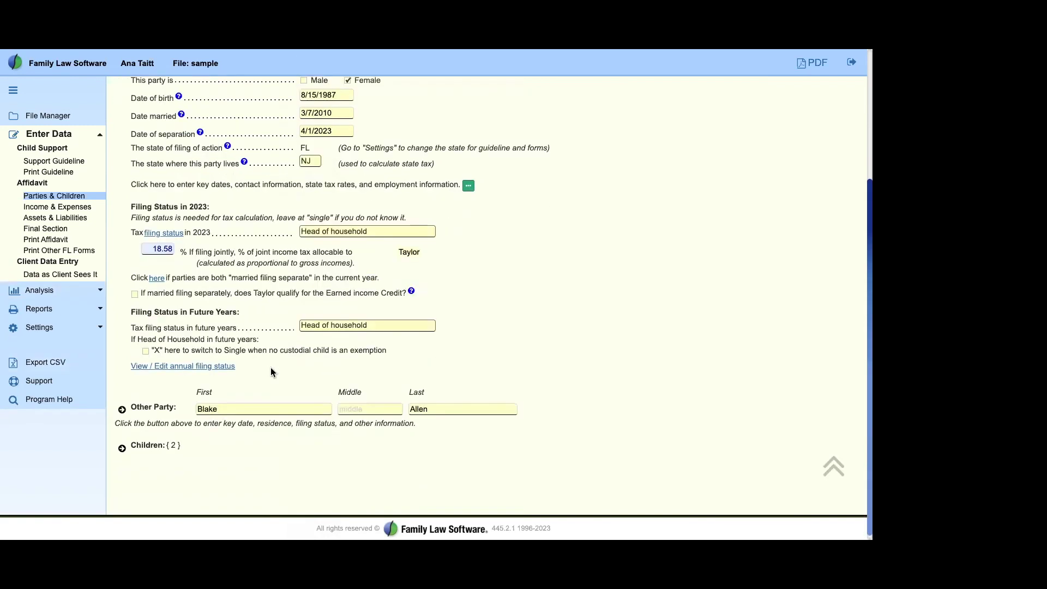
scroll(271, 368, "up", 6)
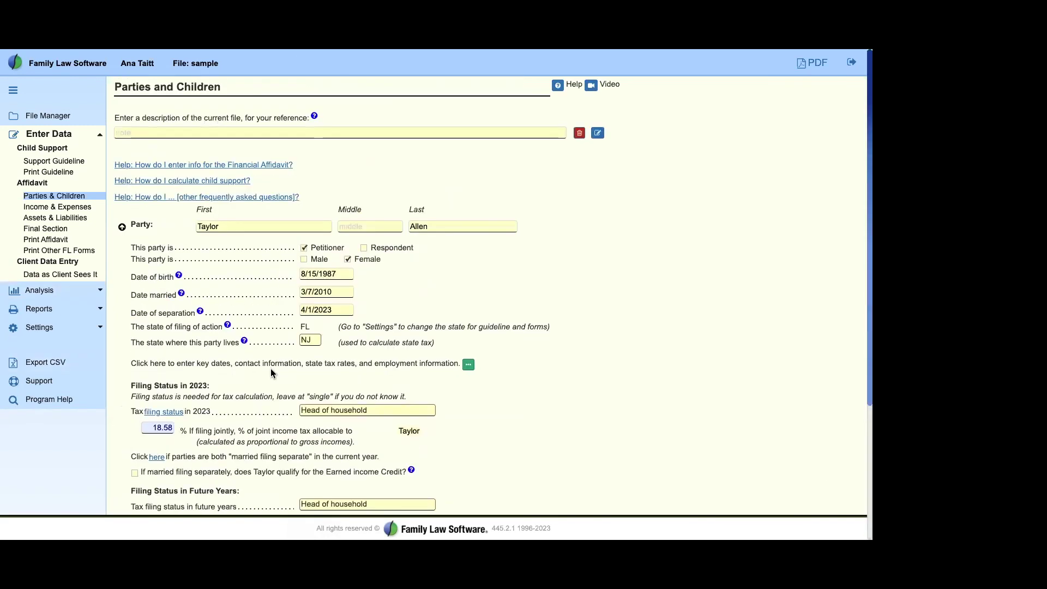
Step: Open the Income & Expenses screen and expand Present Monthly Gross Income (Lines 1 - 9)
left_click(58, 207)
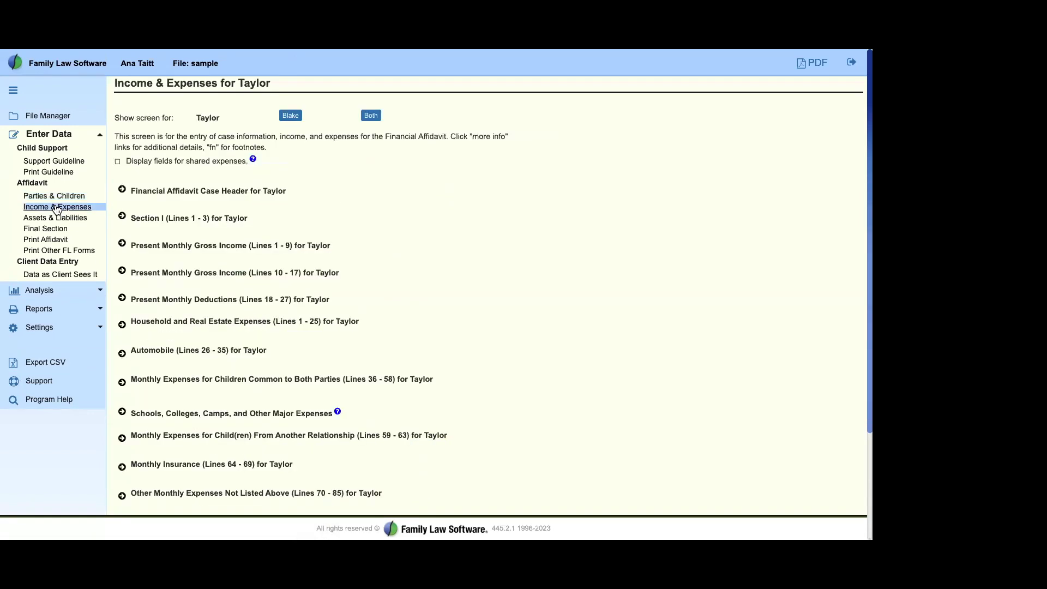
left_click_drag(129, 186, 219, 488)
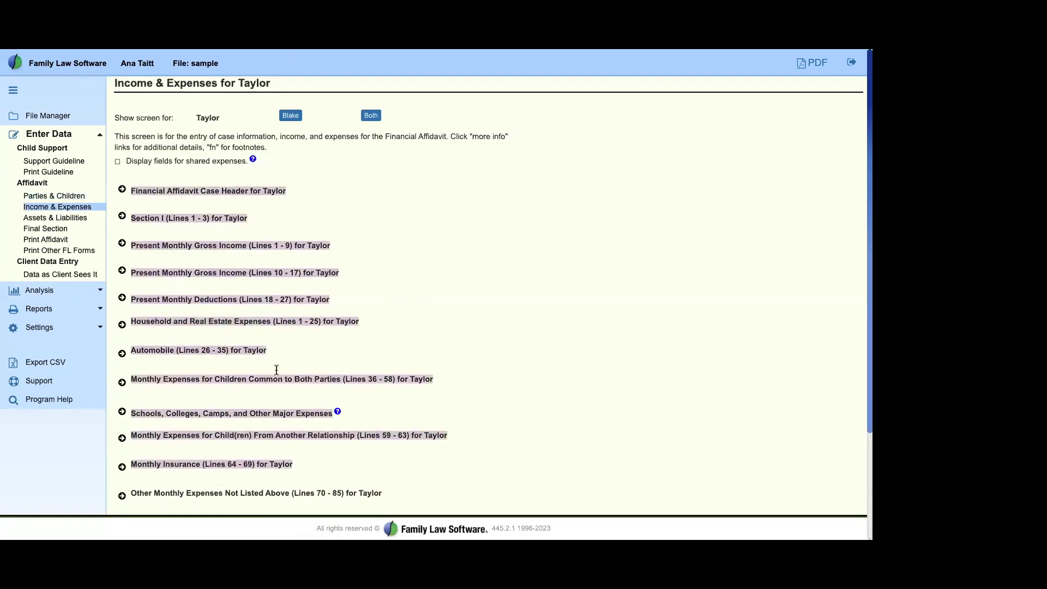
left_click(279, 368)
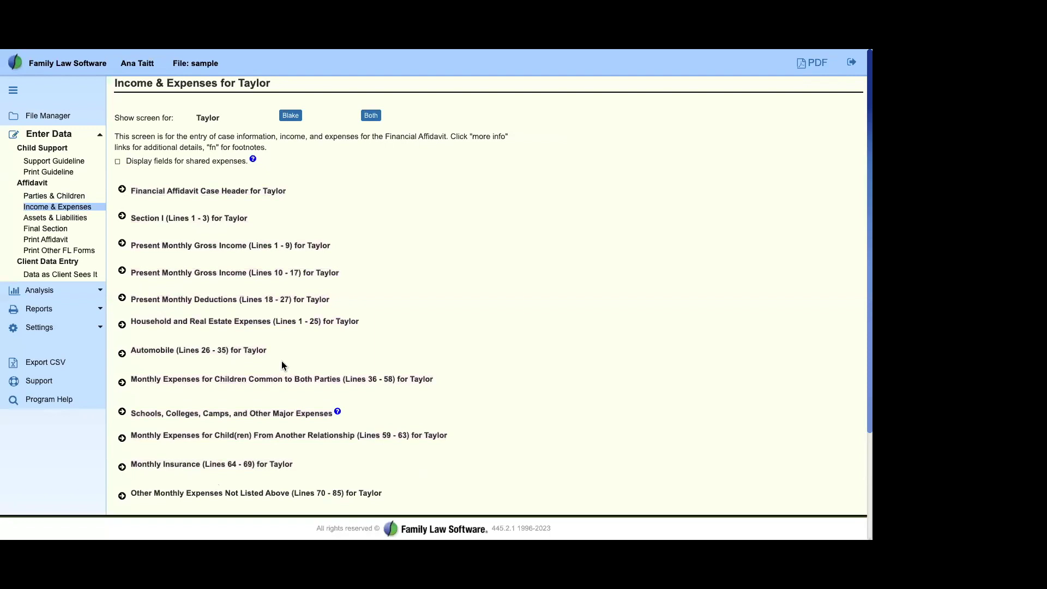
left_click(121, 246)
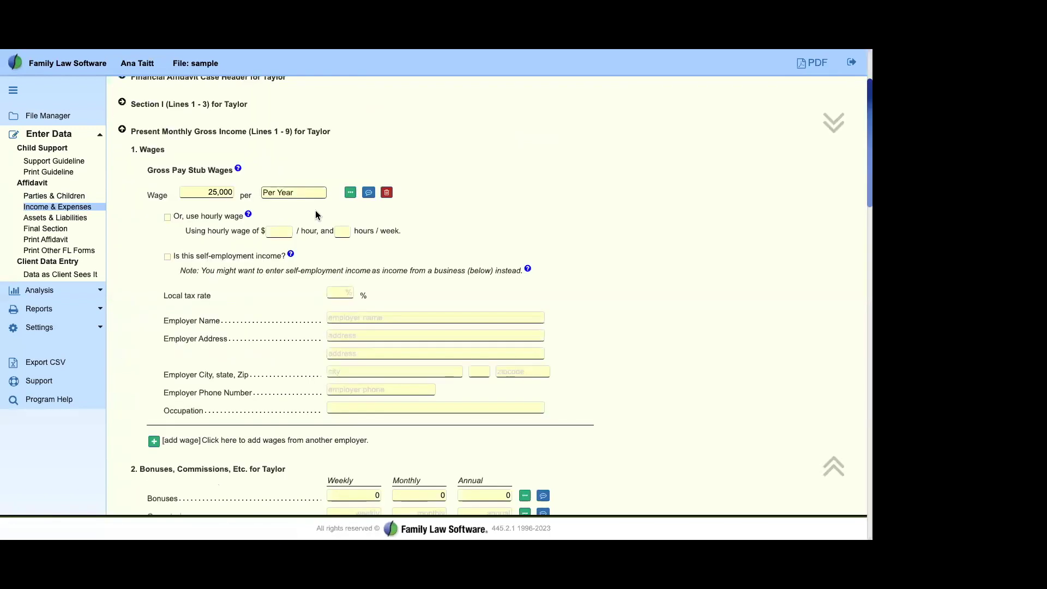
double_click(157, 195)
left_click(250, 266)
Step: Change the petitioner's yearly Wage from 25,000 to 90000
left_click(222, 197)
double_click(222, 196)
type("90000")
key("Tab")
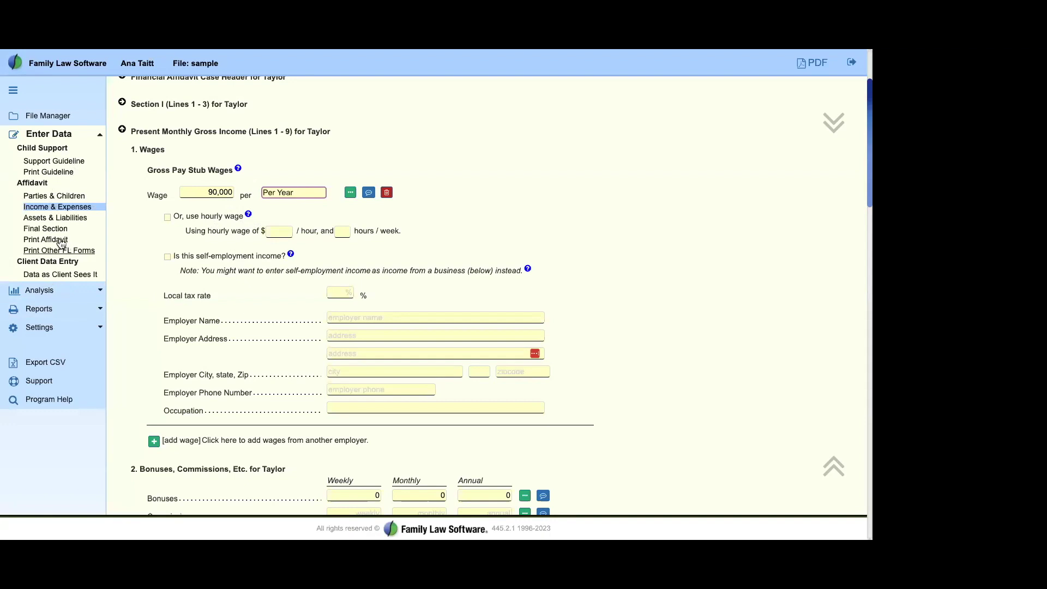
left_click(76, 309)
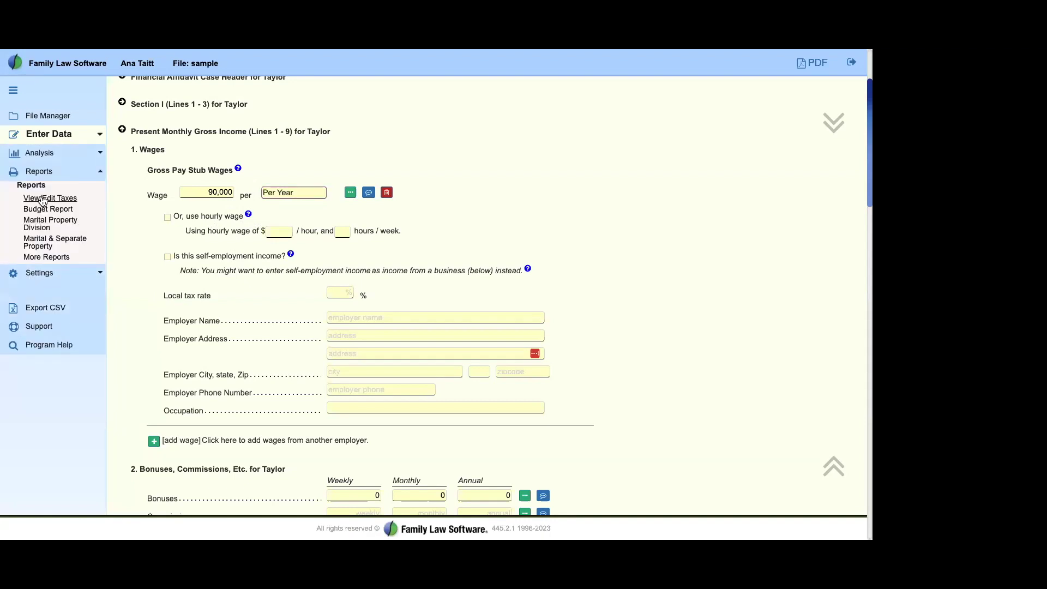
left_click(52, 199)
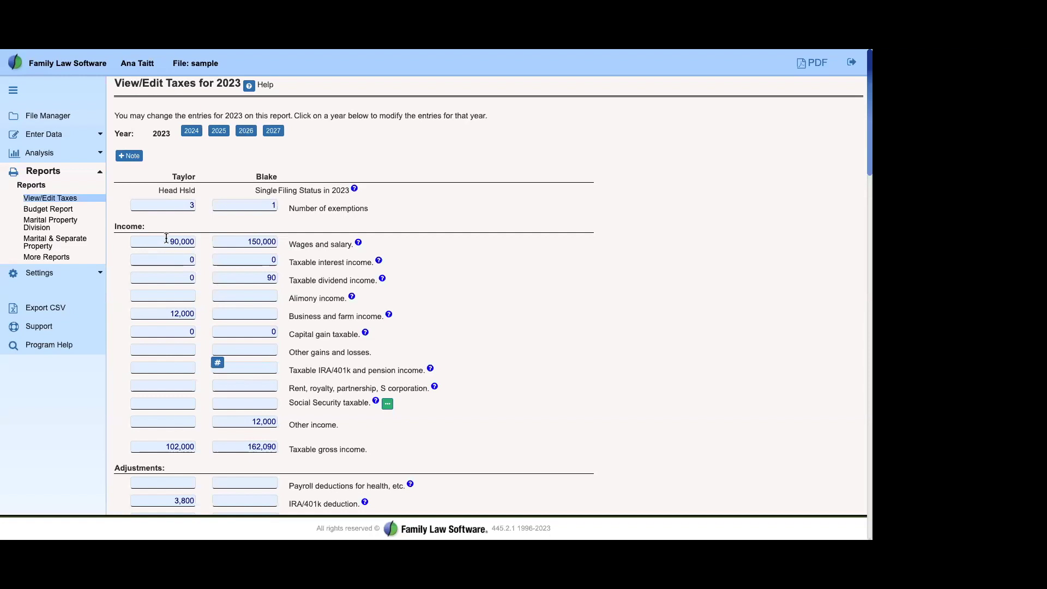
left_click_drag(164, 238, 201, 242)
left_click(178, 228)
left_click(170, 241)
double_click(192, 241)
left_click(605, 230)
Step: Scroll to Total Taxes on the 2023 tax report and highlight the State Income Tax through Local Wage Tax lines
scroll(602, 348, "down", 8)
scroll(604, 345, "down", 15)
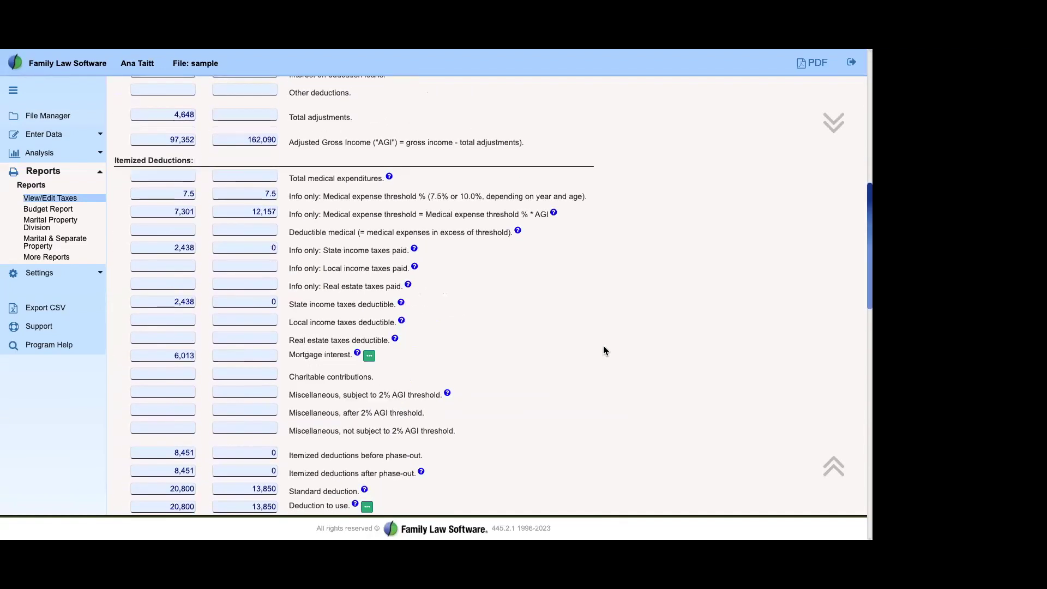
scroll(603, 346, "down", 3)
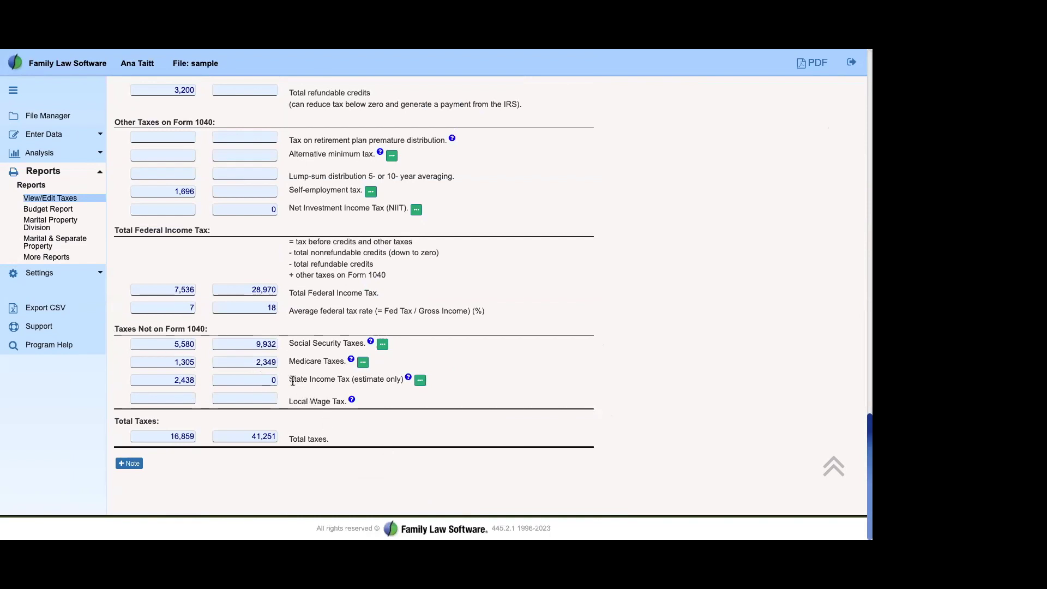
left_click_drag(290, 381, 376, 410)
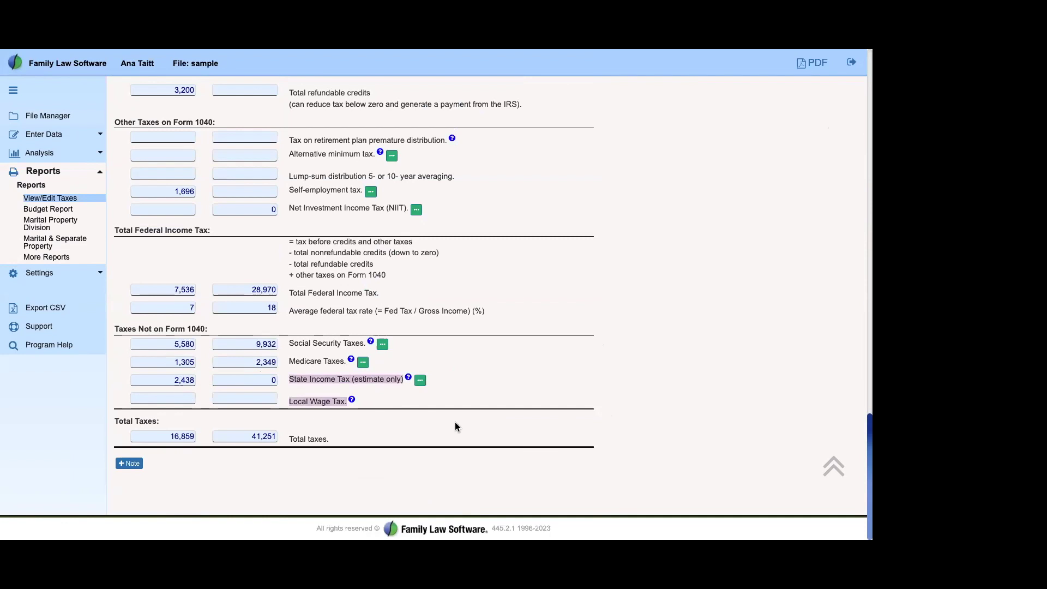
Step: Override the left-column State Income Tax from 2,438 to 2000
left_click(176, 380)
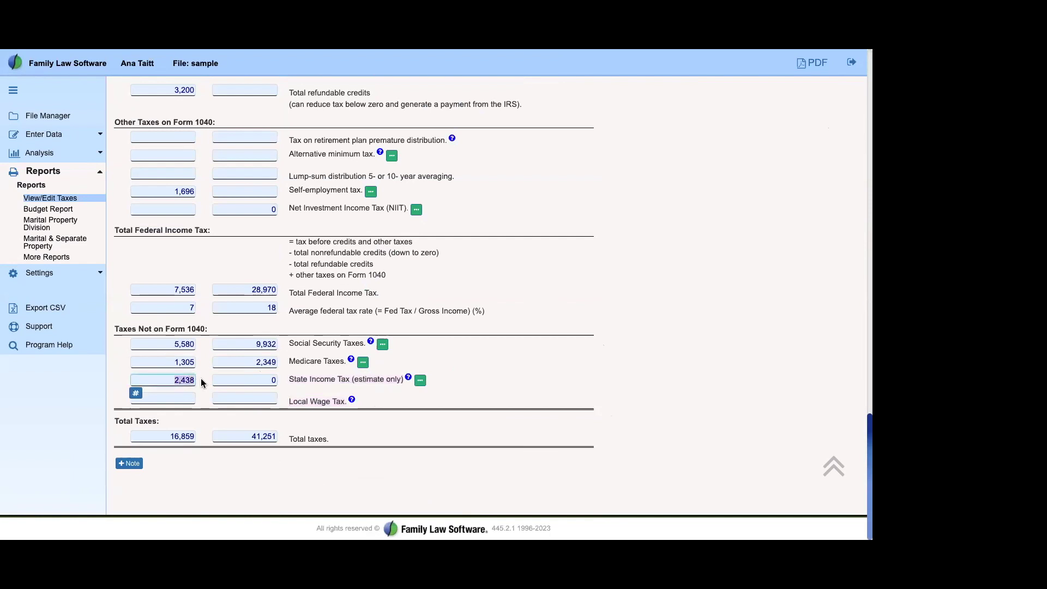
type("2000")
key("Tab")
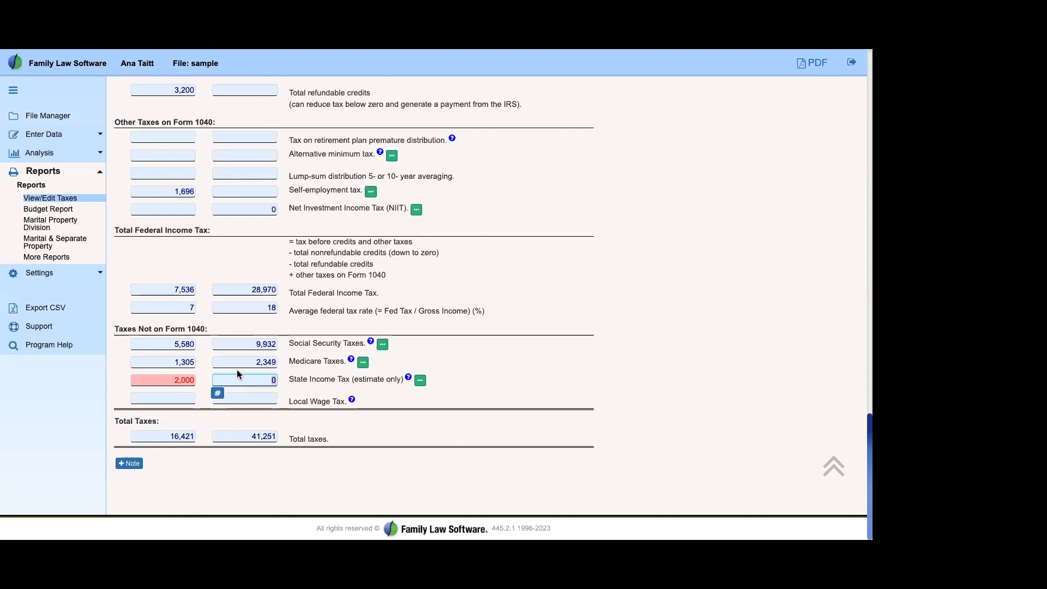
left_click(475, 428)
left_click_drag(359, 401, 391, 419)
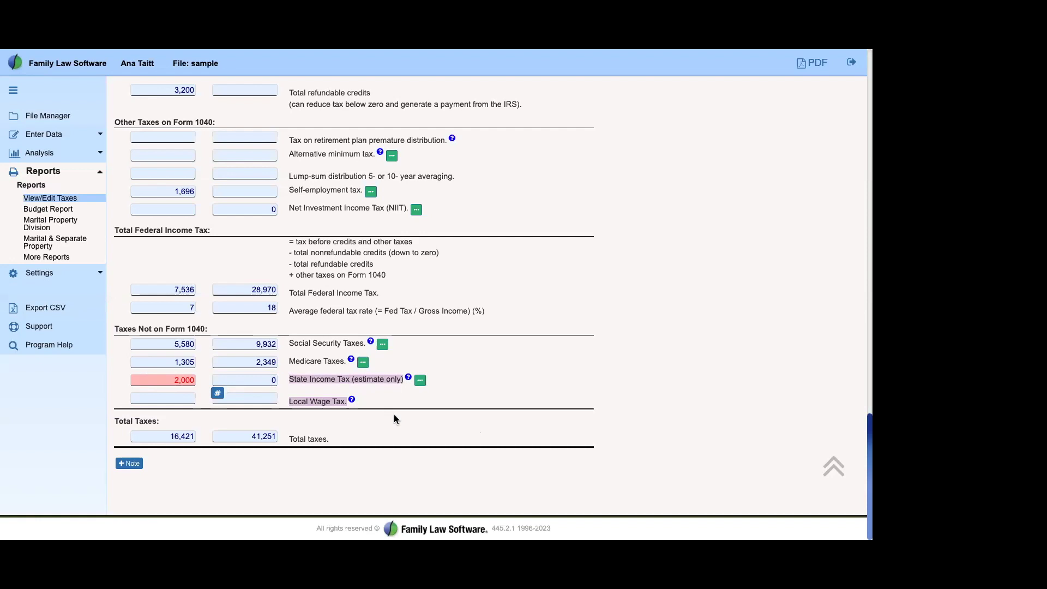
left_click(292, 380)
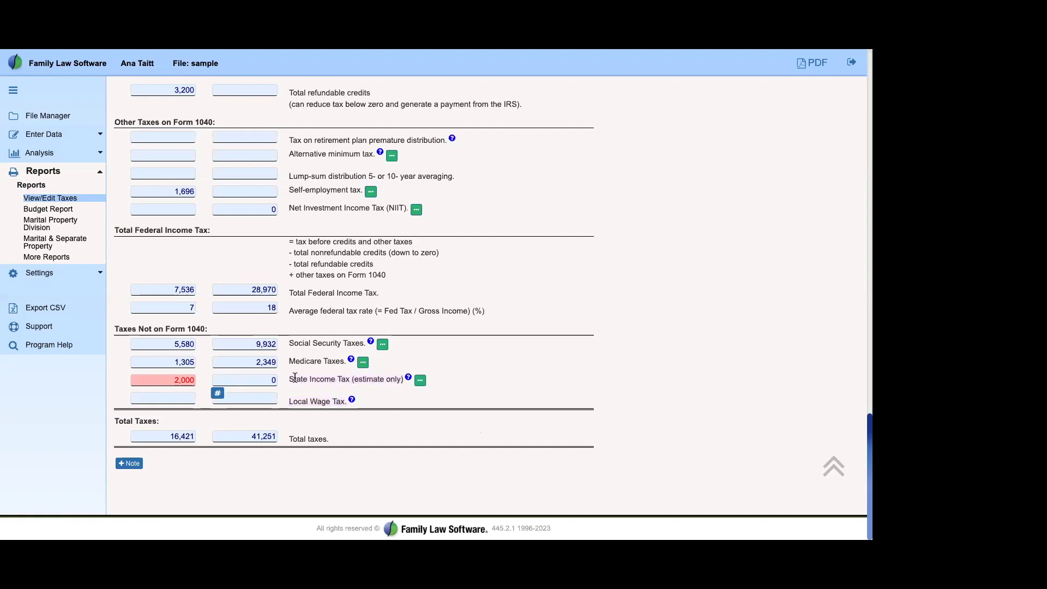
left_click_drag(288, 378, 374, 411)
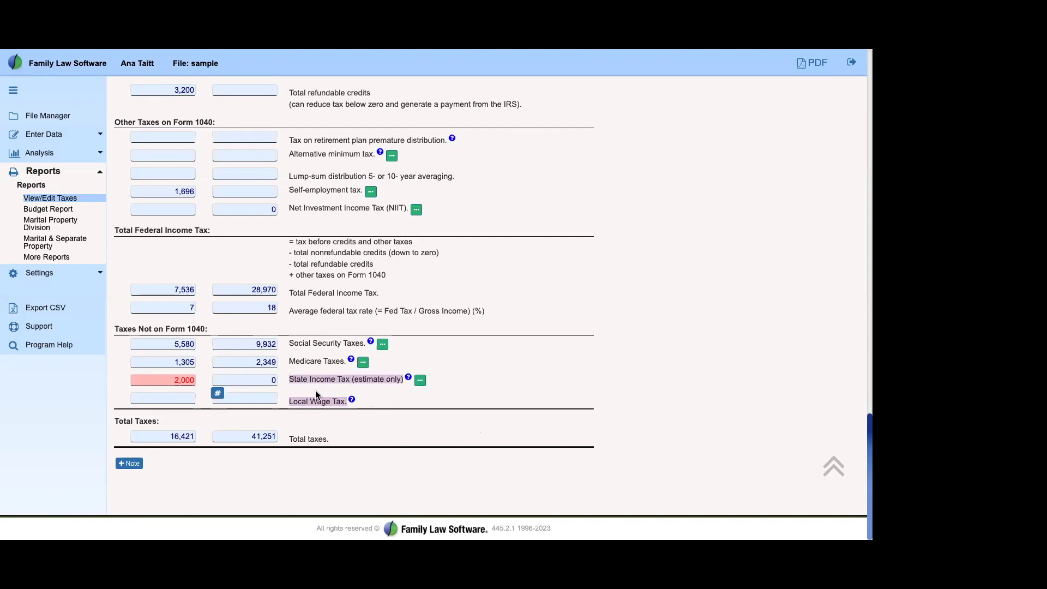
left_click(445, 468)
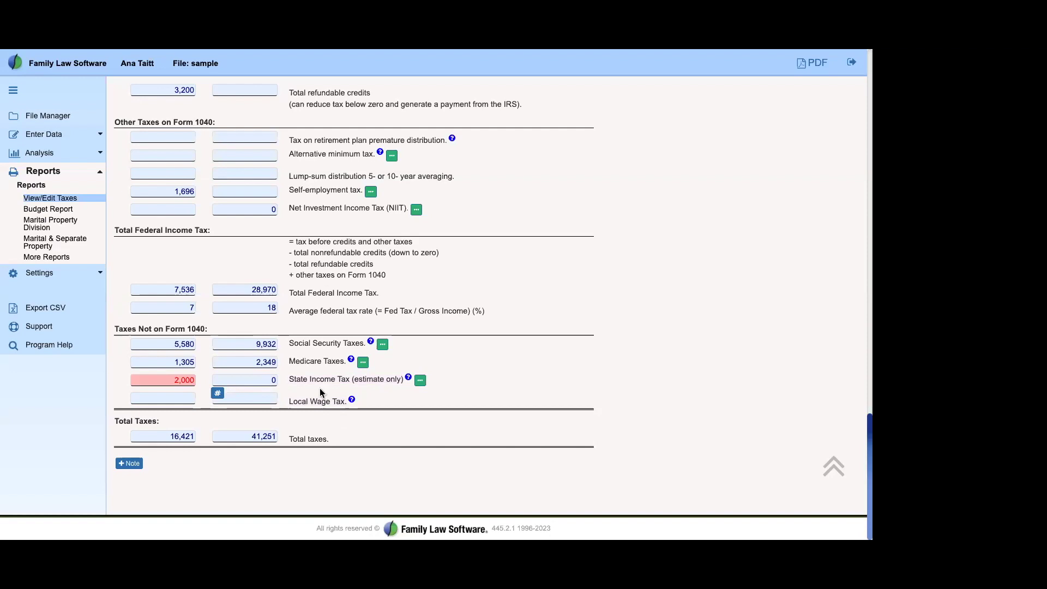
left_click_drag(289, 378, 395, 409)
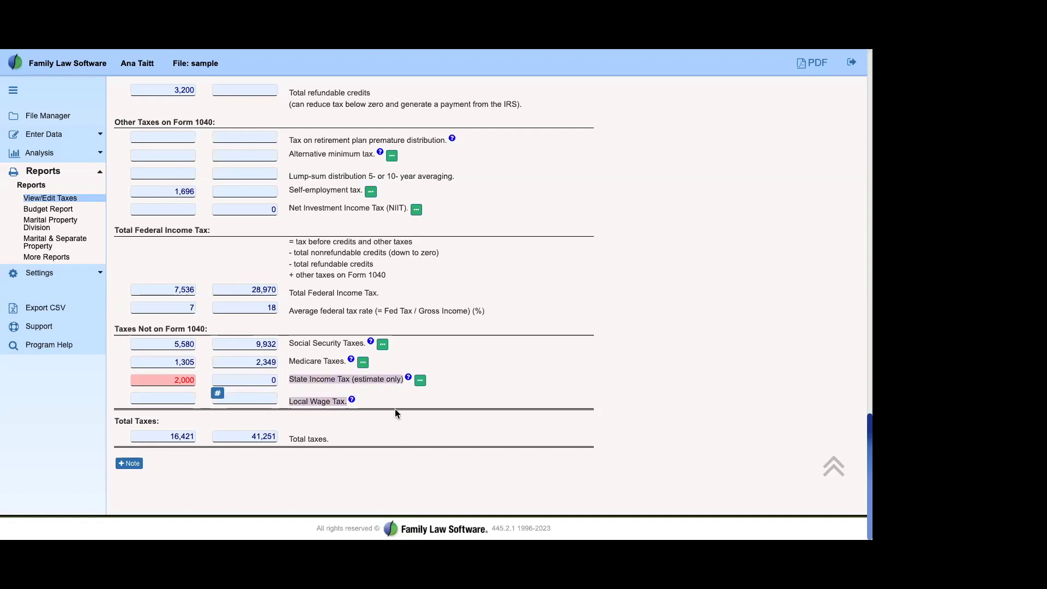
left_click(429, 456)
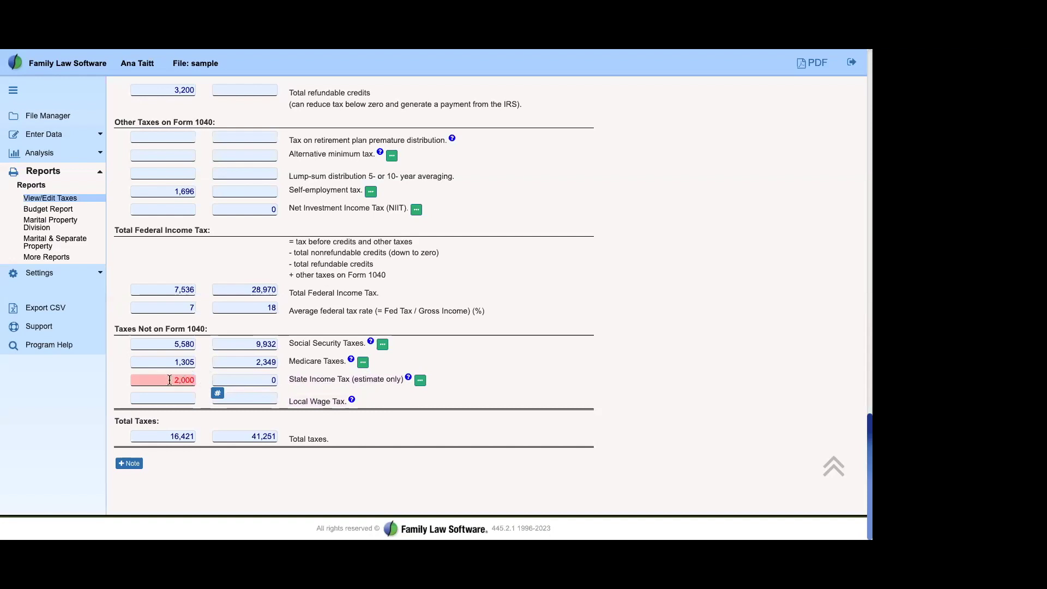
left_click_drag(290, 379, 361, 380)
left_click(406, 408)
Step: Remove the 2,000 State Income Tax override so it recalculates to 2,438
left_click(174, 379)
left_click(227, 381)
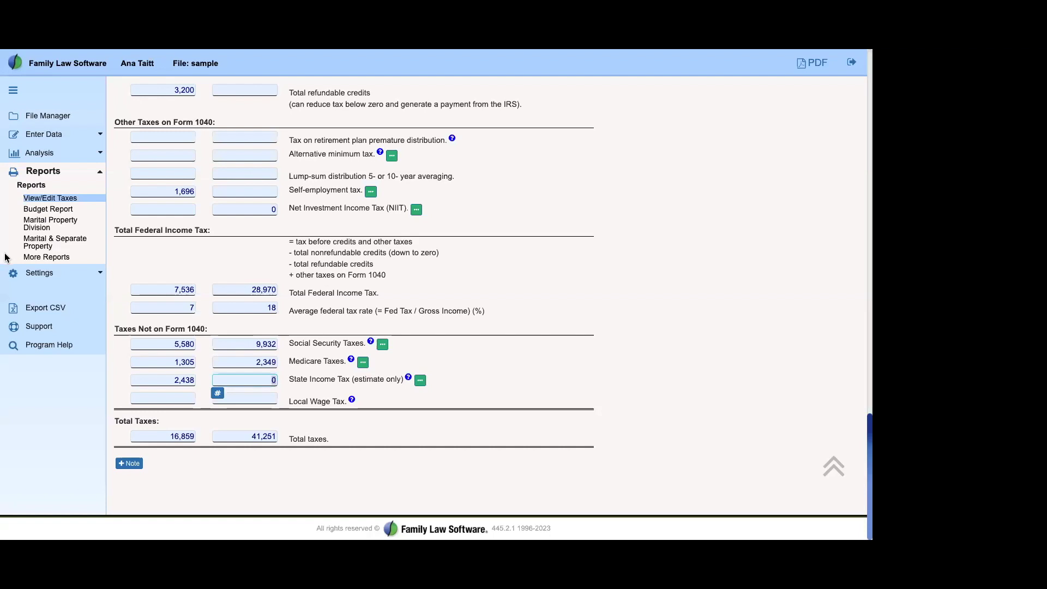
left_click(342, 437)
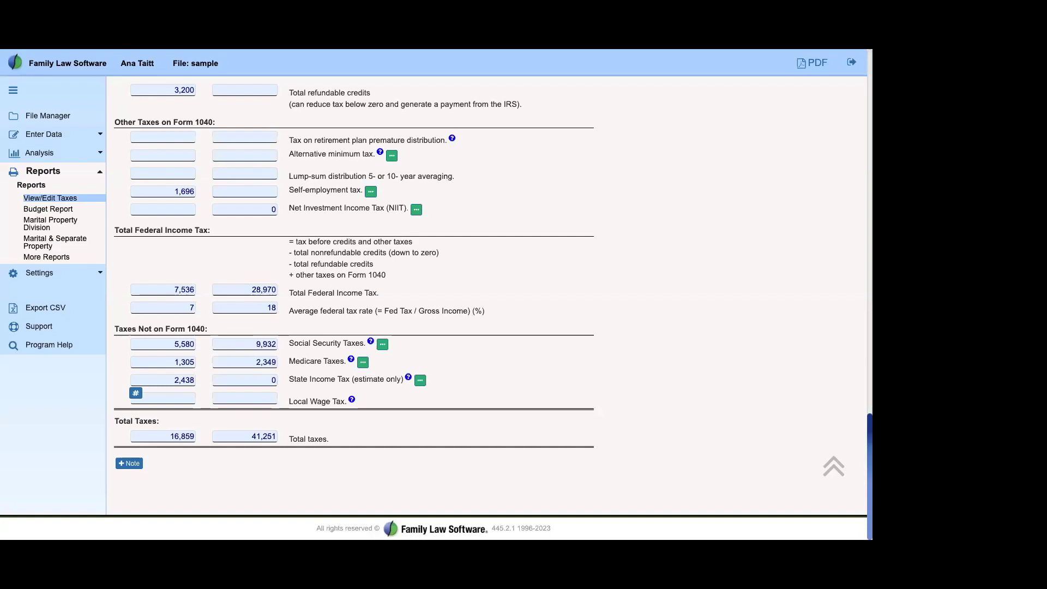
Step: Go to Enter Data > Child Support > Support Guideline
left_click(49, 139)
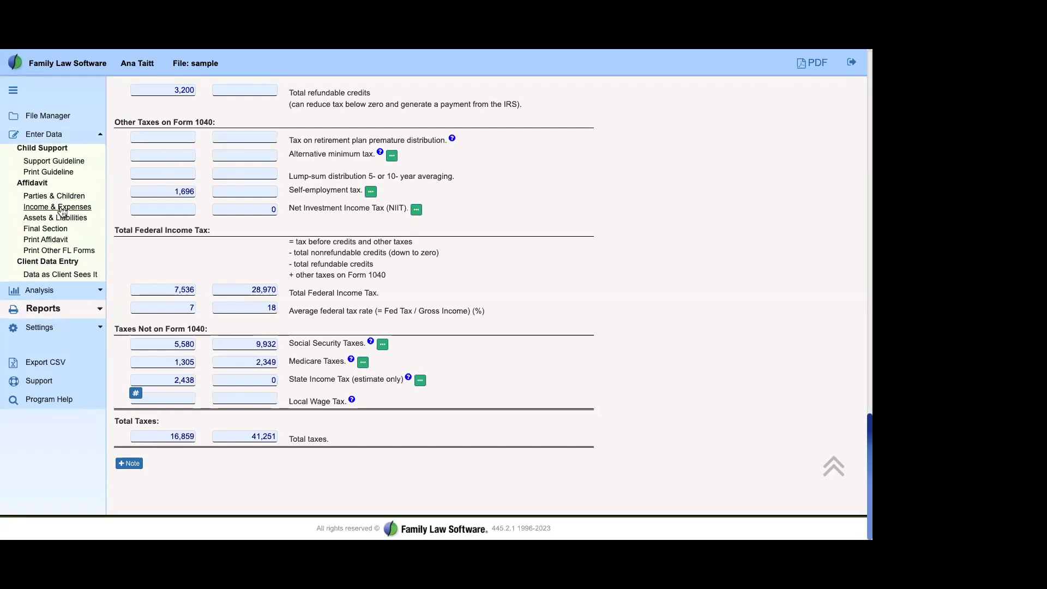
left_click(58, 162)
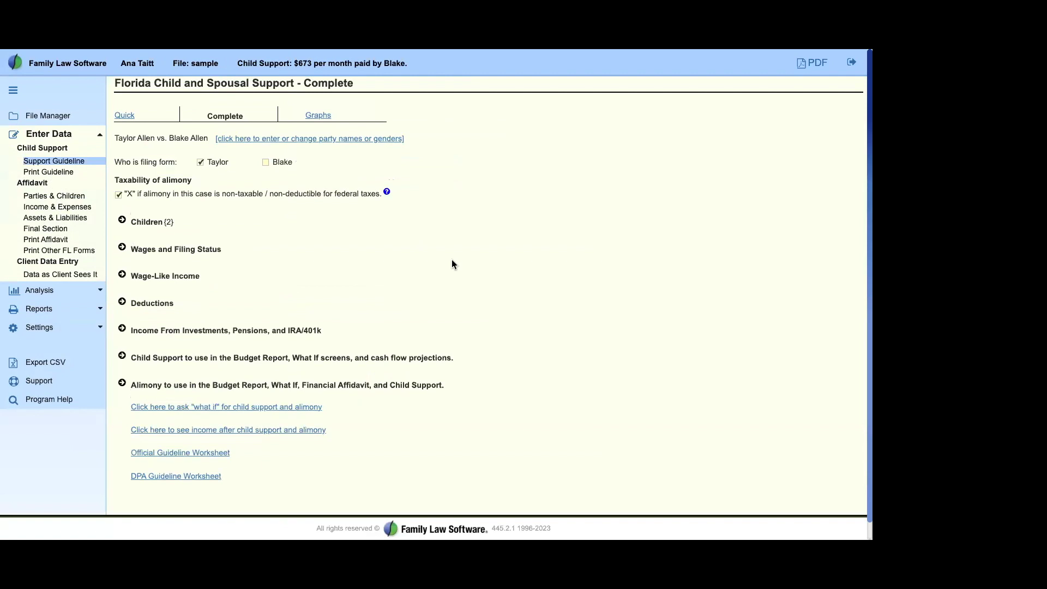
Step: Review the parties' yearly wages of 90,000 and 150,000, then open the Print Guideline worksheet
scroll(582, 295, "up", 3)
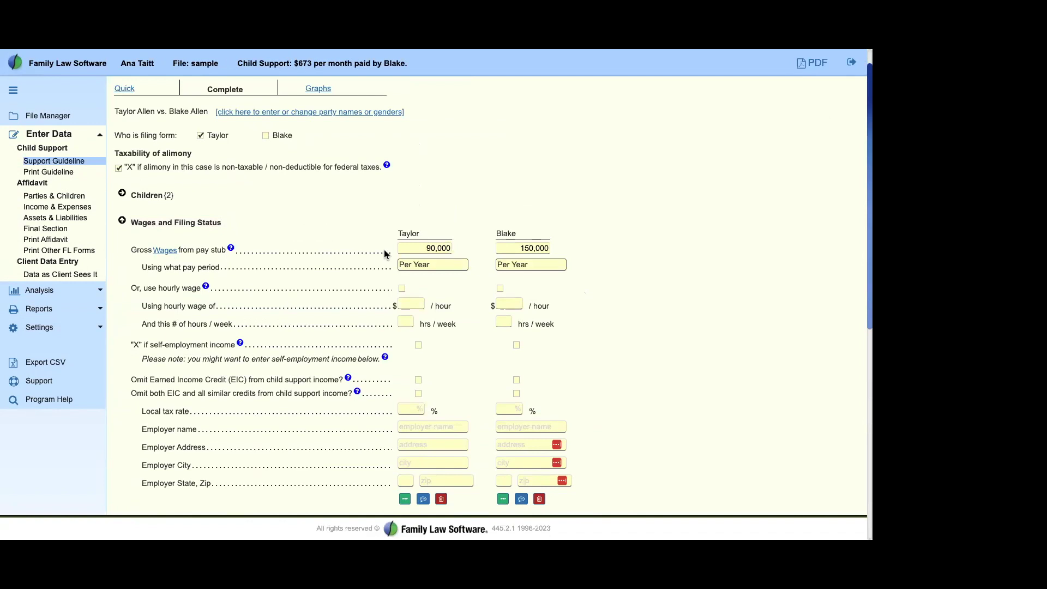
double_click(415, 234)
double_click(506, 234)
left_click(455, 243)
left_click(57, 173)
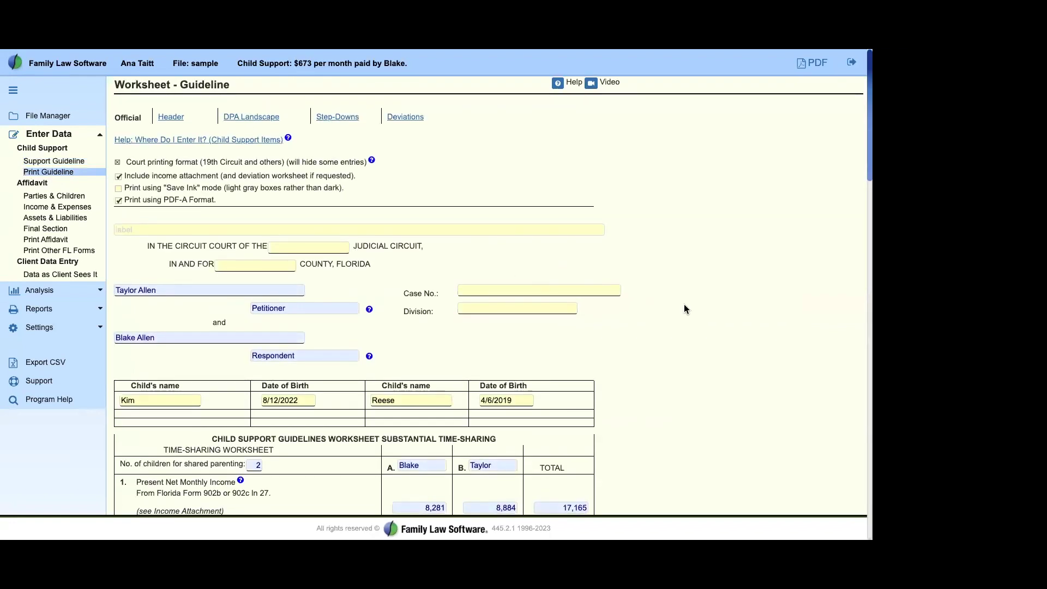
scroll(685, 307, "down", 2)
scroll(686, 309, "down", 3)
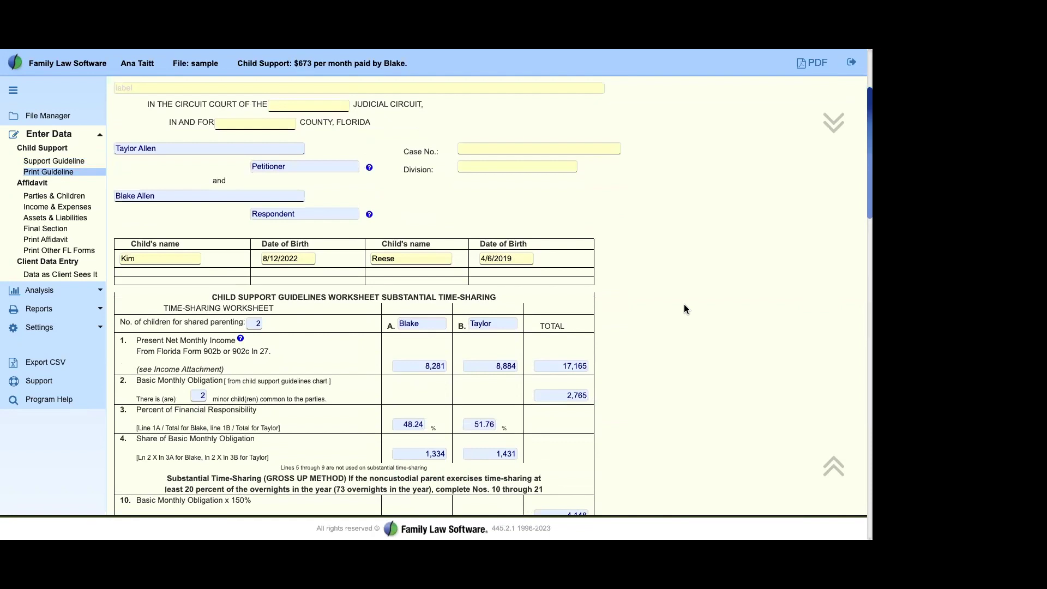
scroll(686, 310, "down", 8)
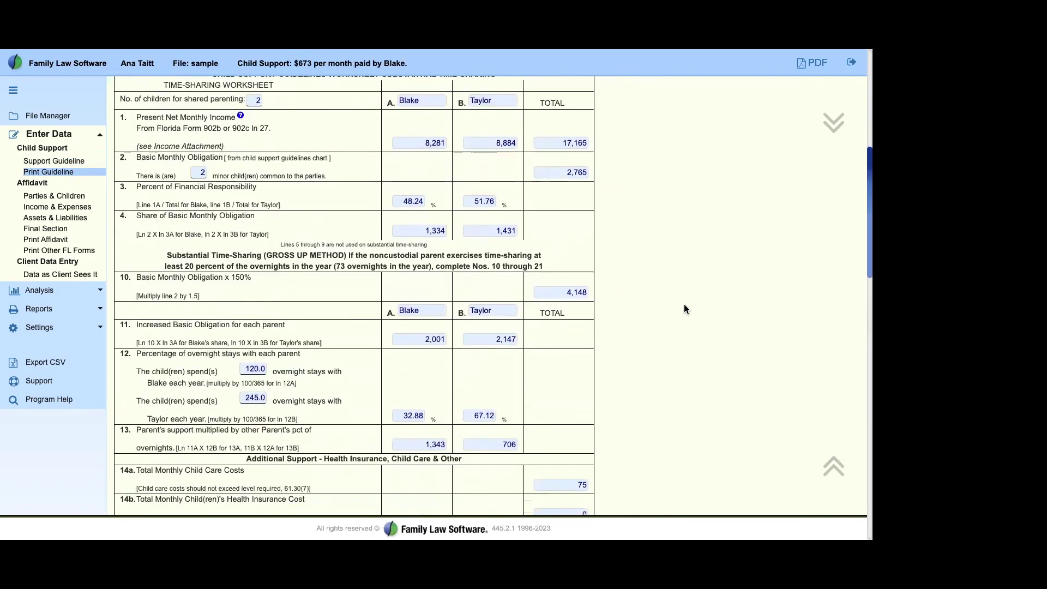
scroll(684, 304, "up", 12)
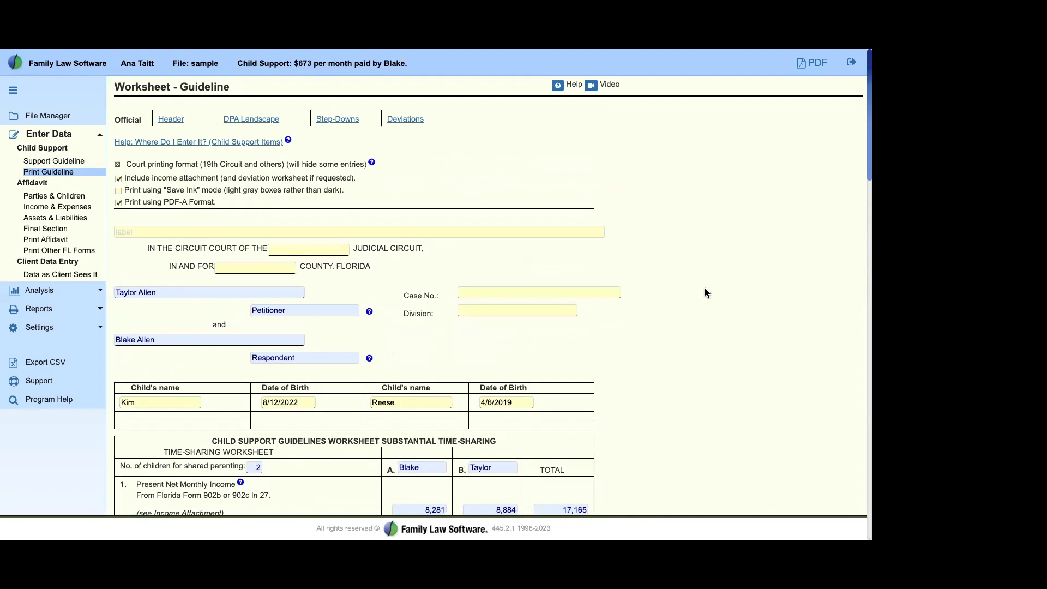
left_click(54, 161)
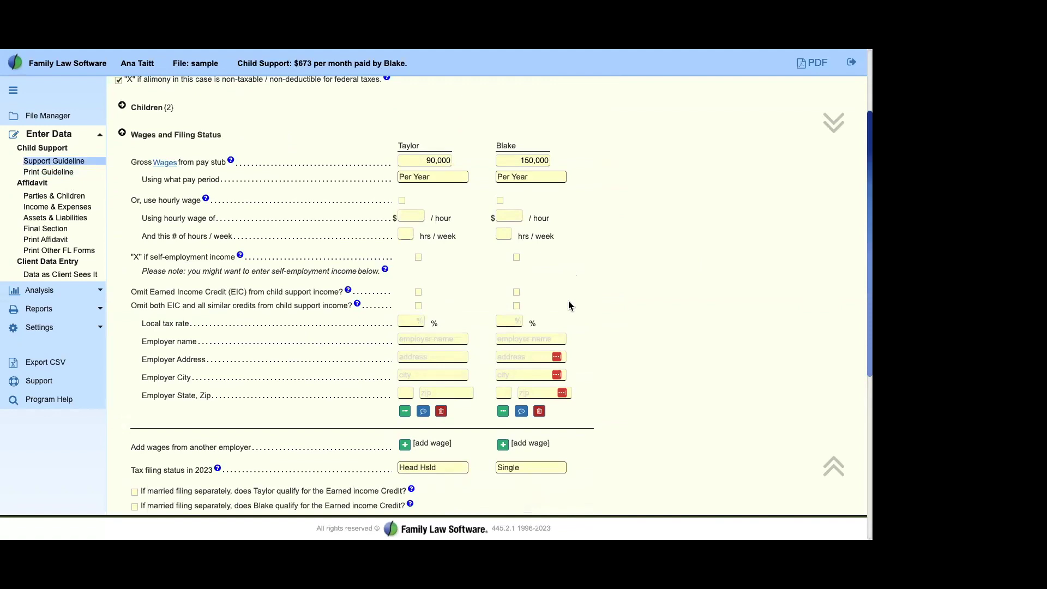
Step: Change the filing state to IL and show the Illinois Child and Spousal Support screen
left_click(55, 328)
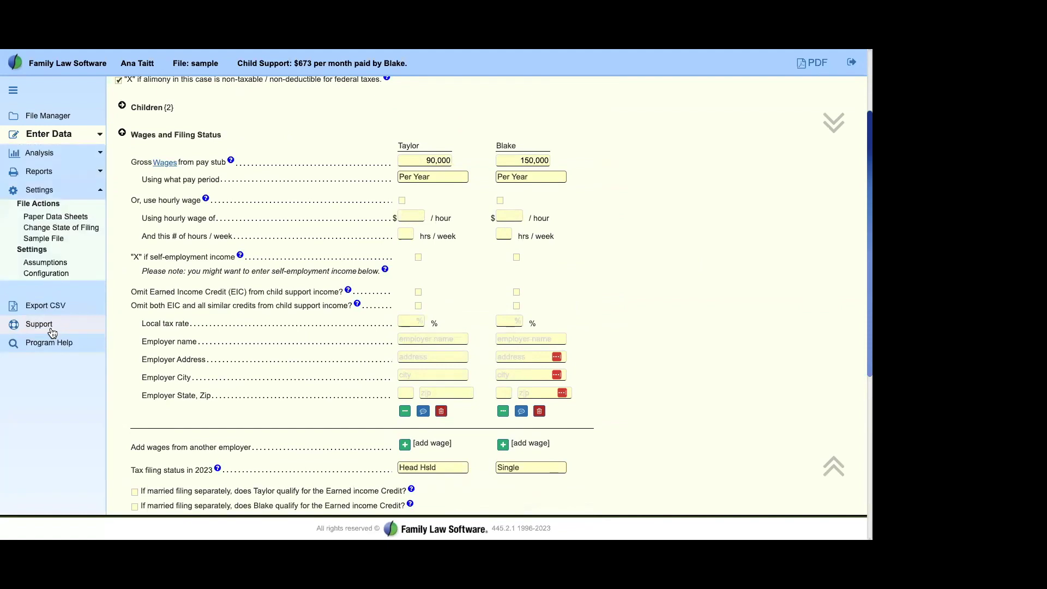
left_click(65, 228)
left_click(218, 119)
left_click(221, 172)
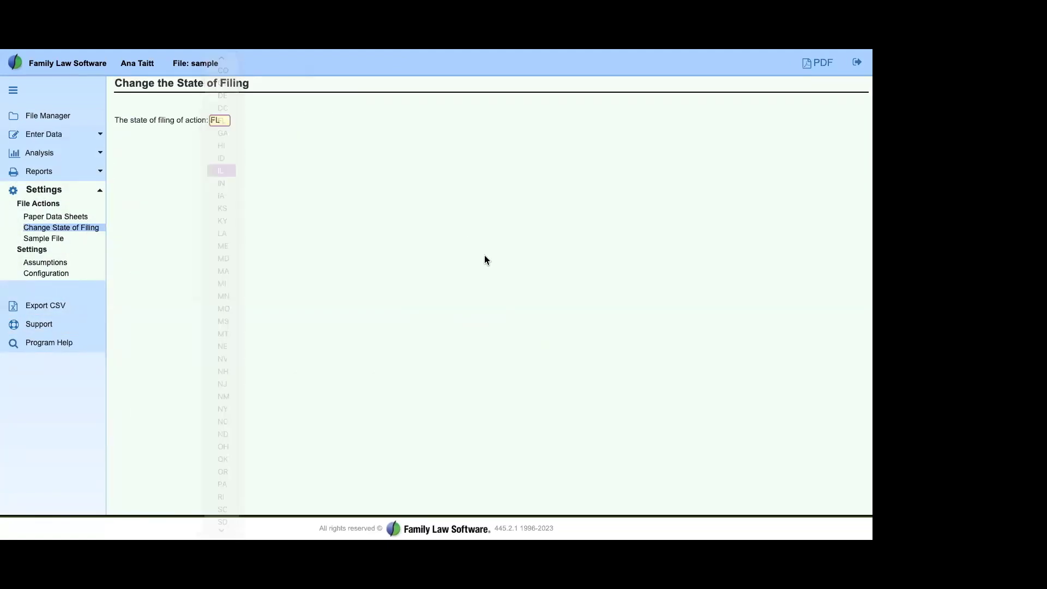
left_click(70, 134)
left_click(75, 161)
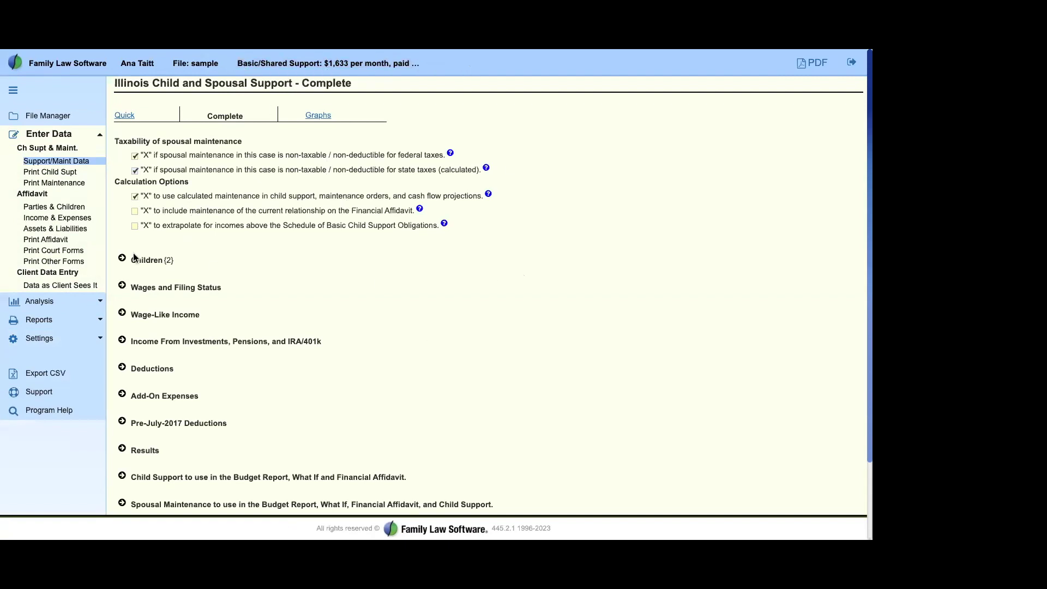
Step: Review the Illinois Maintenance Worksheet (eff. 1/1/2019) with 0 maintenance, then return to Support/Maint Data
left_click_drag(128, 256, 250, 491)
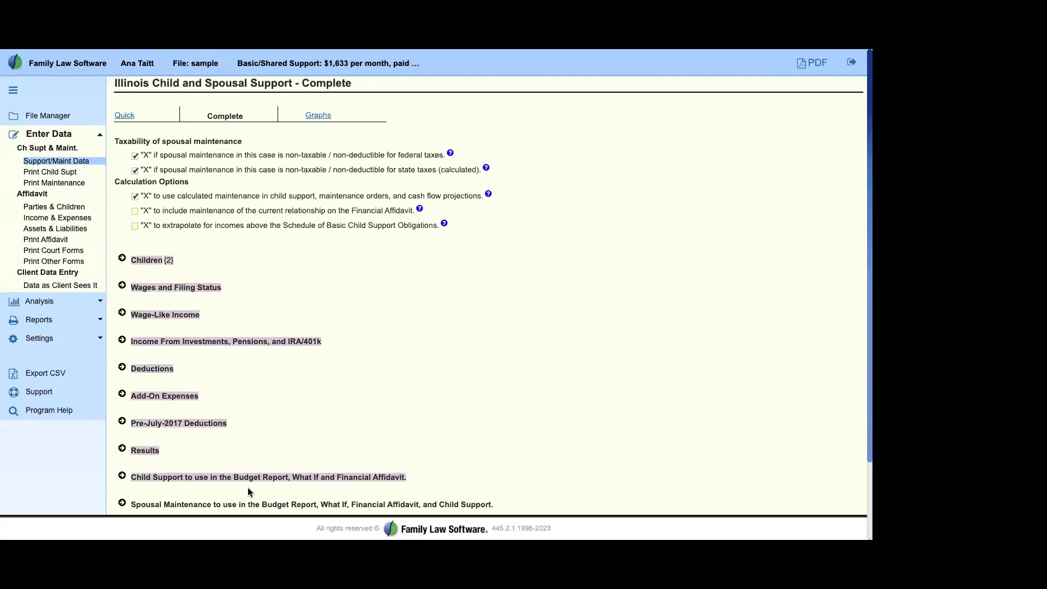
left_click(294, 430)
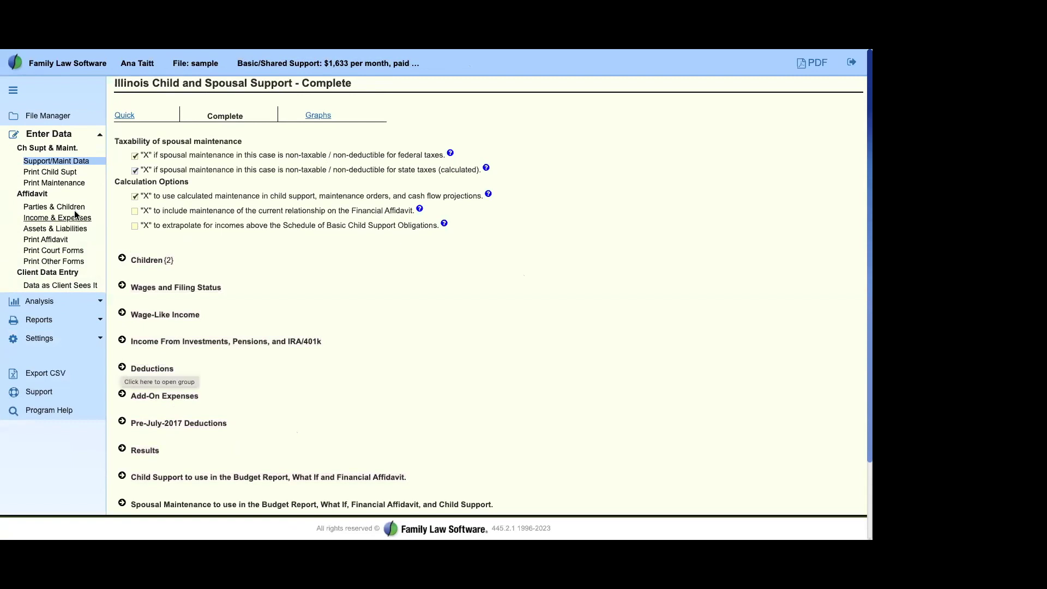
left_click(58, 183)
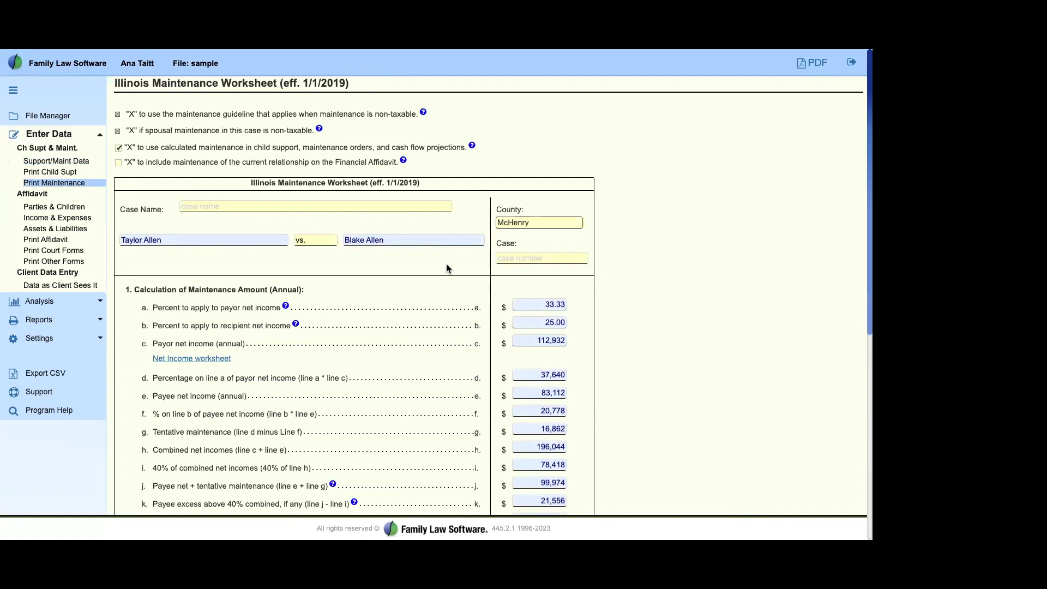
scroll(434, 342, "down", 6)
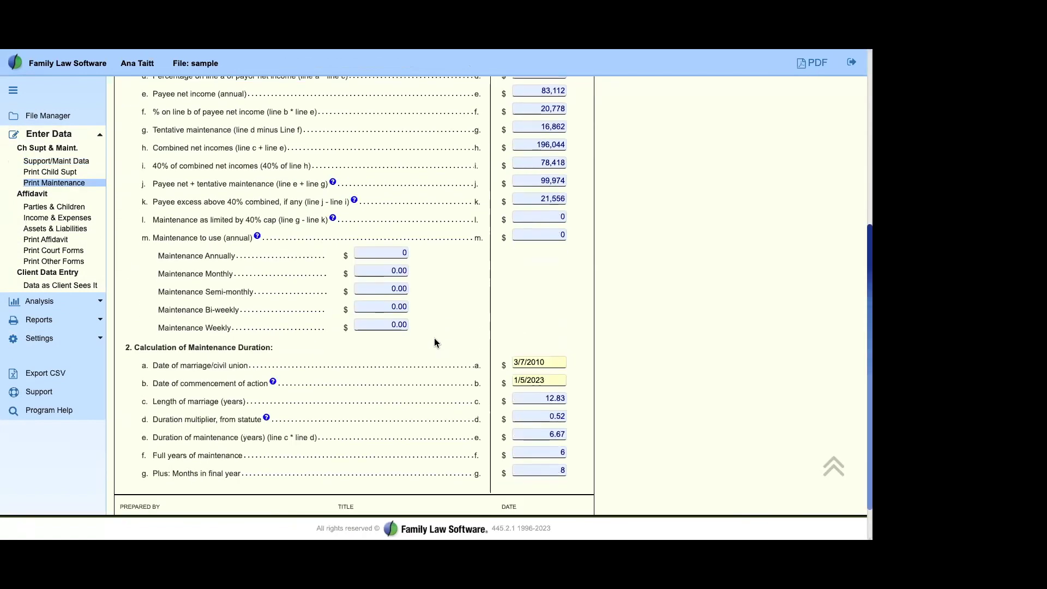
scroll(435, 342, "up", 6)
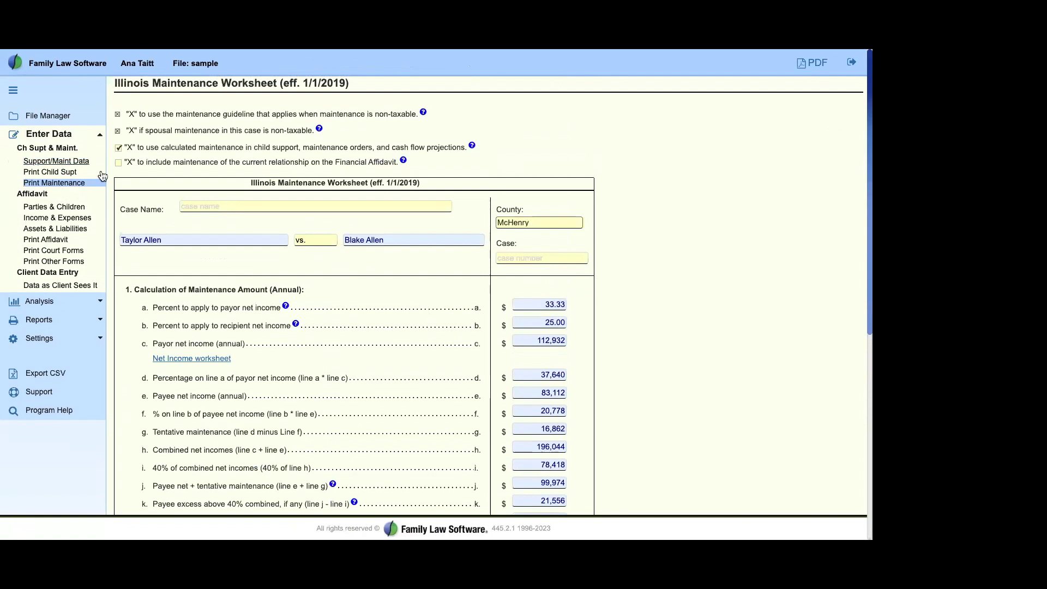
left_click(55, 161)
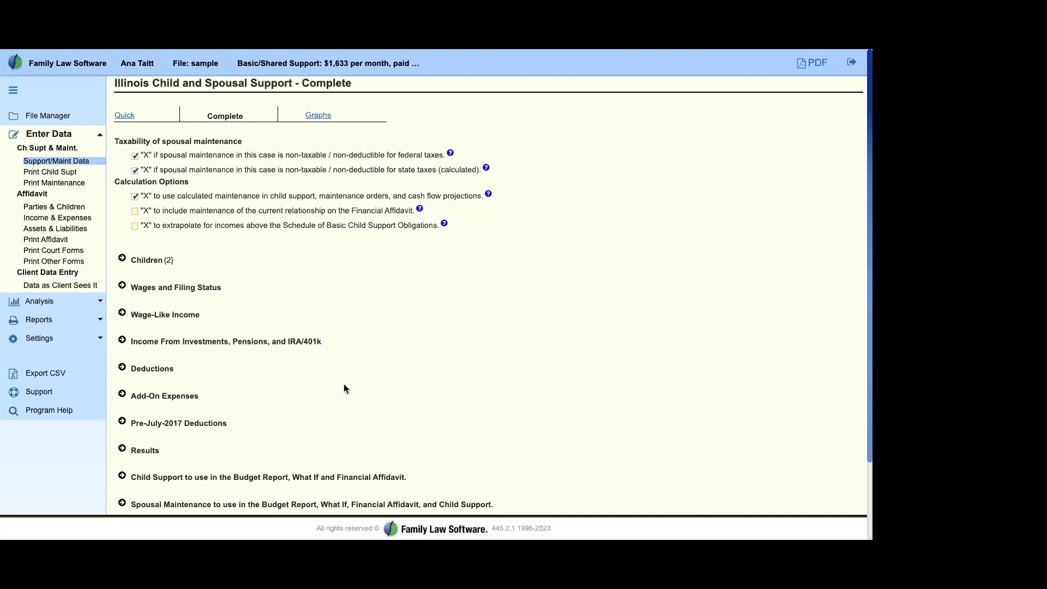
scroll(344, 385, "down", 2)
left_click_drag(128, 386, 121, 425)
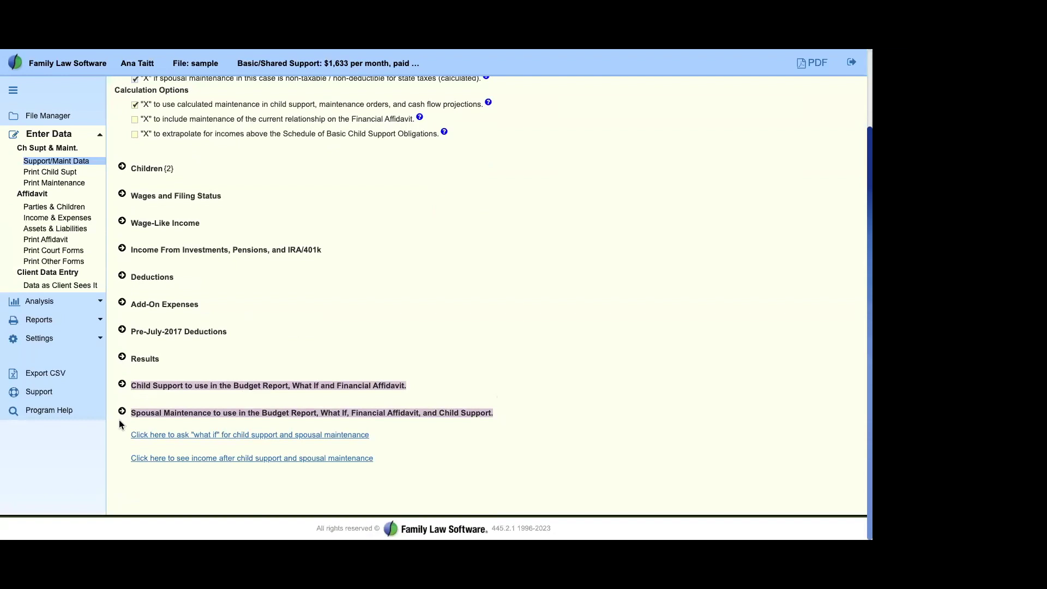
left_click(121, 412)
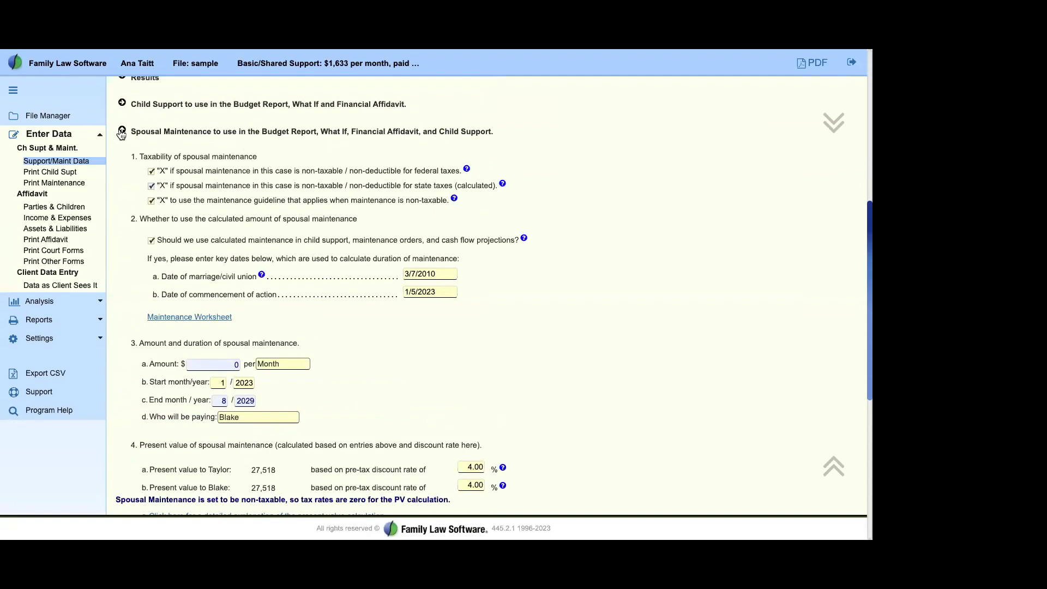
left_click(123, 104)
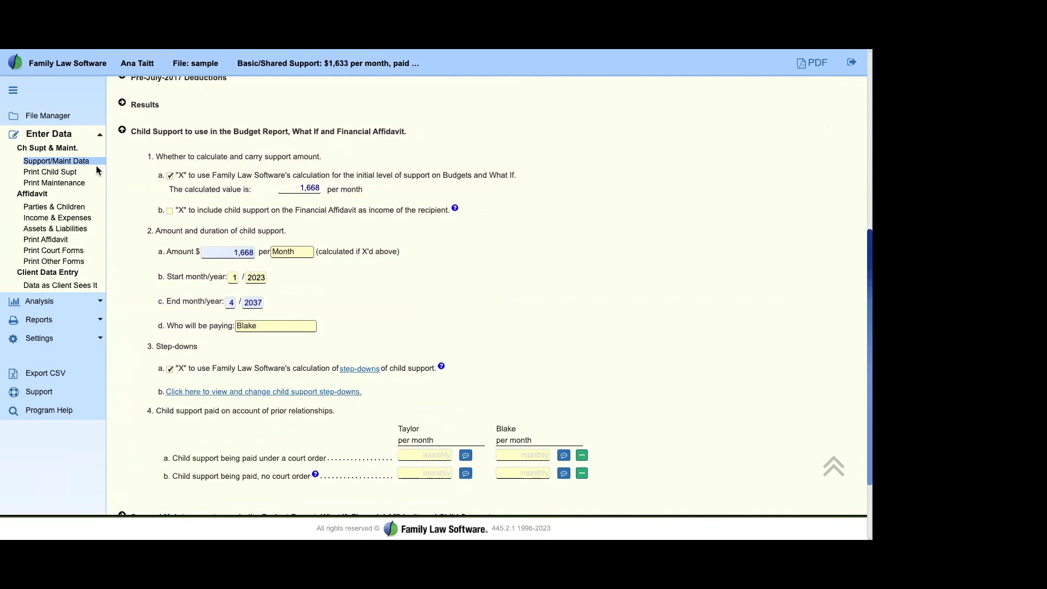
Step: Open the Assets and Liabilities page and review its Data Entry Options
left_click(40, 229)
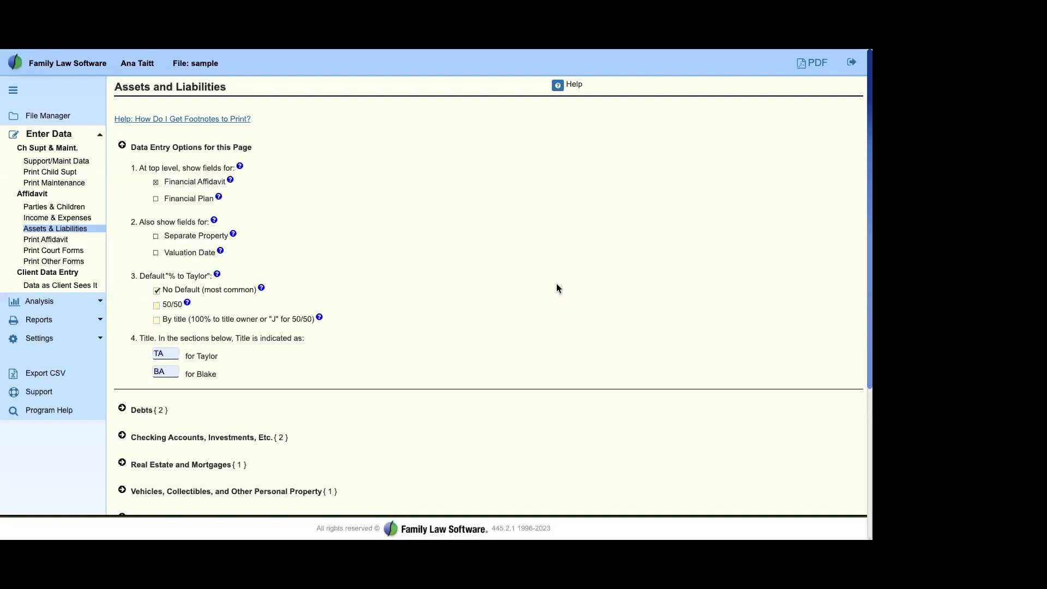
scroll(461, 273, "down", 5)
scroll(460, 275, "up", 5)
left_click_drag(113, 85, 443, 368)
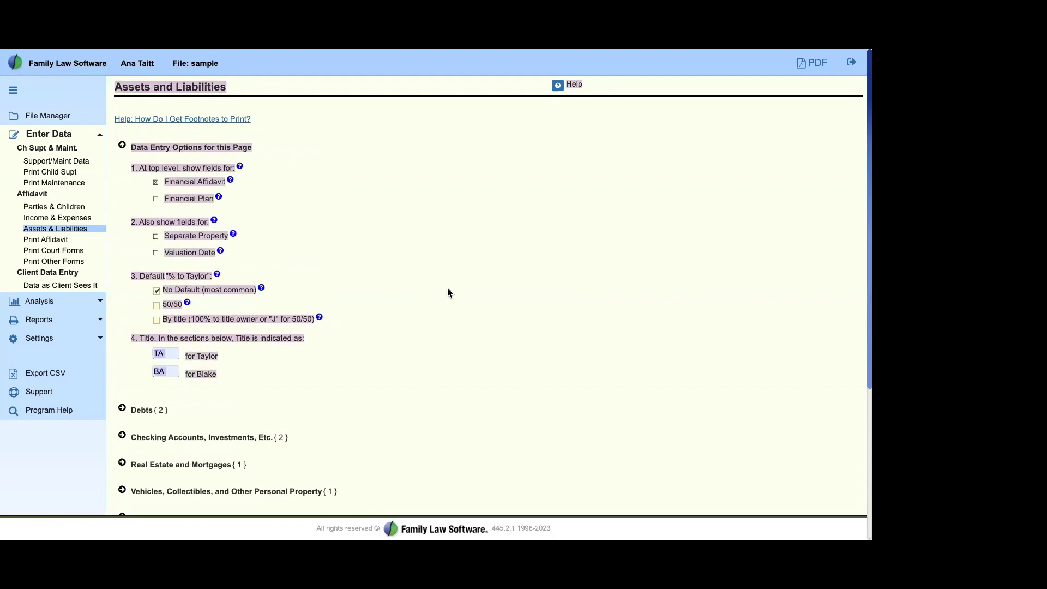
left_click(447, 271)
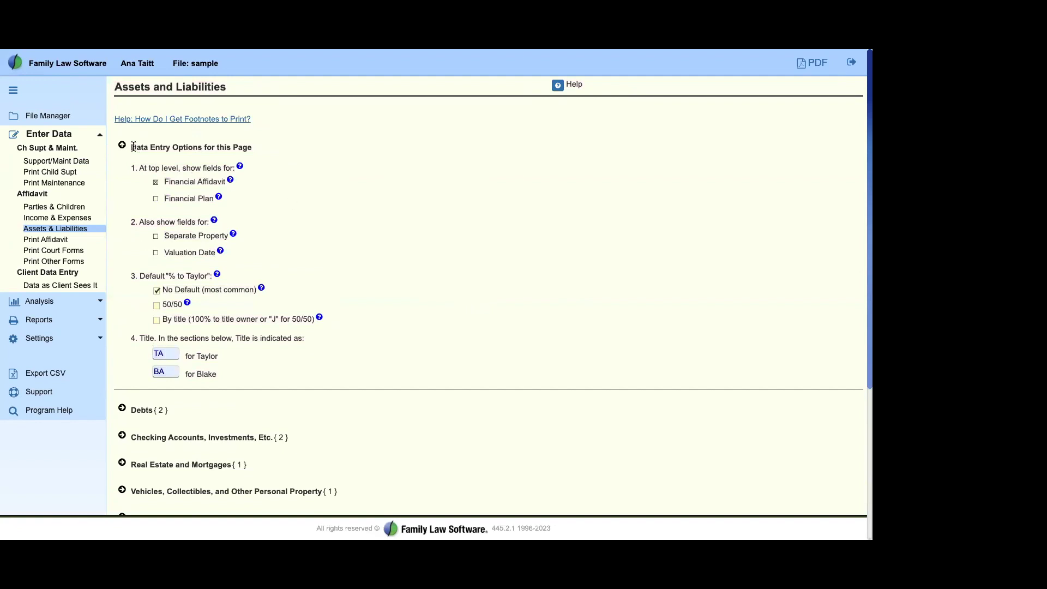
left_click_drag(131, 147, 345, 392)
left_click(397, 346)
Step: Review the Separate Property, Valuation Date, default % to Taylor and title abbreviation options, selecting Taylor's TA
left_click_drag(164, 239, 229, 238)
left_click(272, 259)
left_click_drag(163, 253, 223, 254)
left_click(333, 263)
left_click_drag(134, 276, 341, 322)
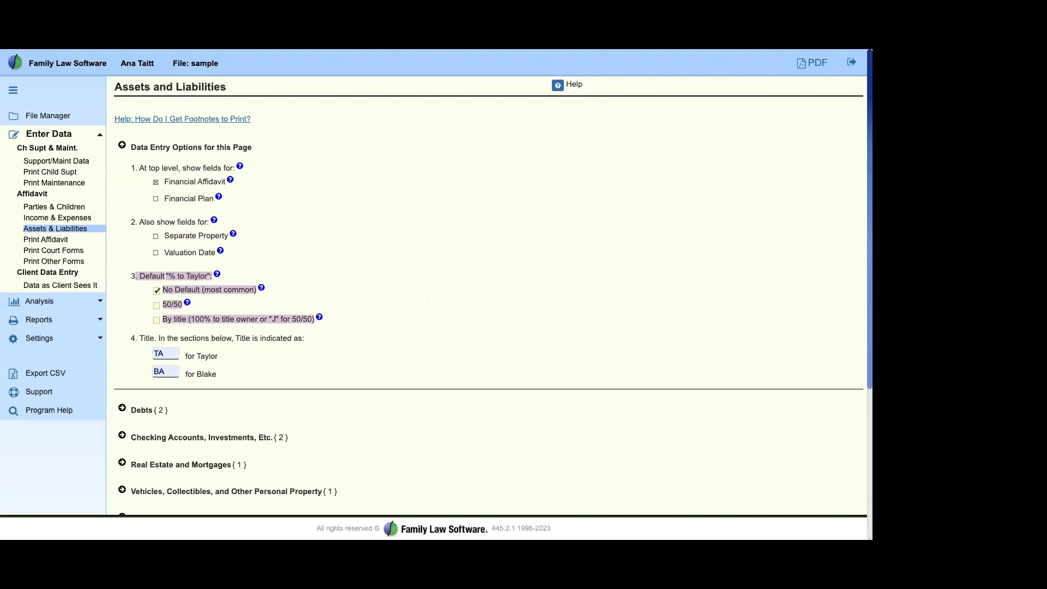
left_click(261, 359)
left_click_drag(176, 338, 253, 394)
left_click(253, 375)
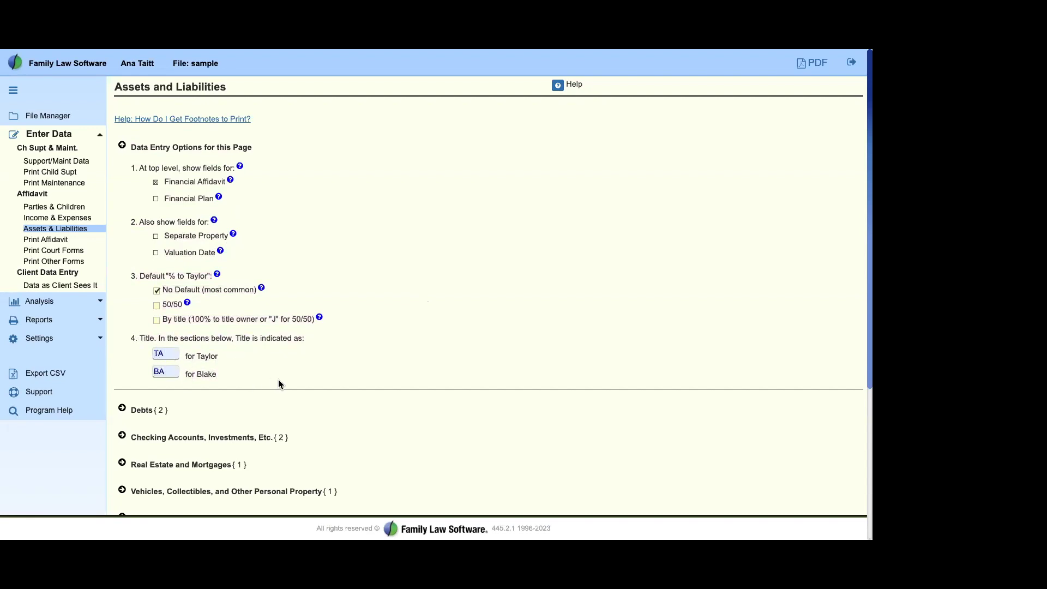
left_click_drag(175, 349, 127, 353)
Step: Change Taylor's title abbreviation from TA to ZZ
type("ZZ")
key("Tab")
left_click_drag(131, 147, 395, 344)
left_click(404, 336)
scroll(419, 387, "down", 3)
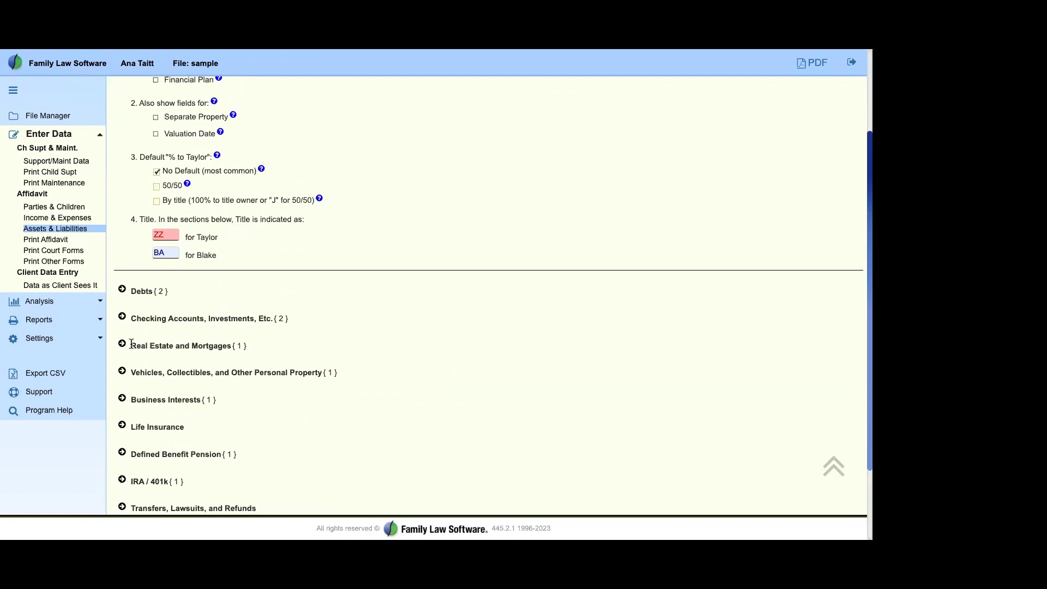
left_click_drag(131, 344, 262, 347)
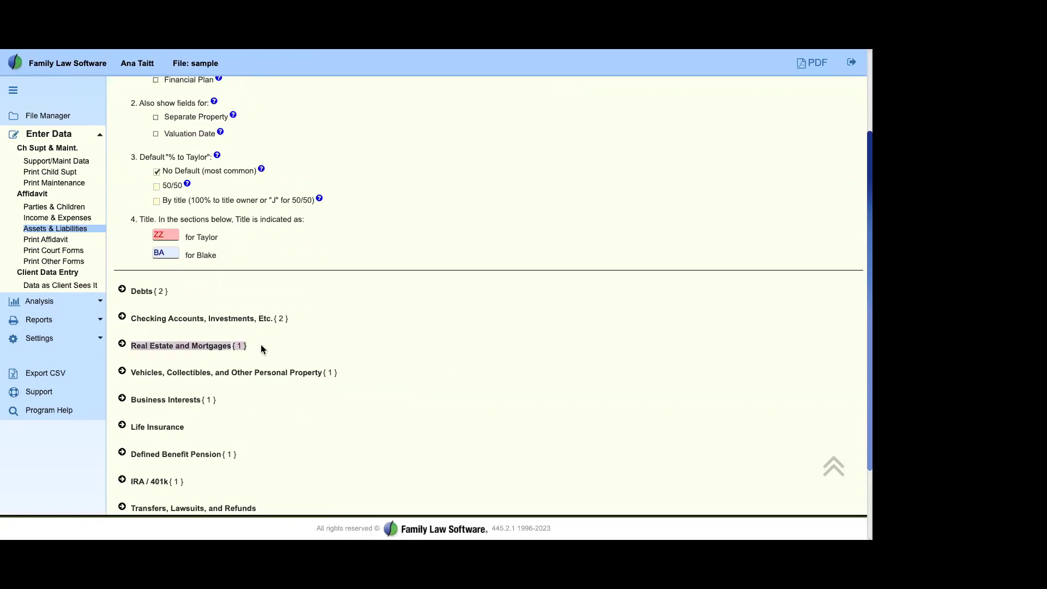
left_click(385, 359)
left_click_drag(139, 162, 534, 250)
left_click(579, 265)
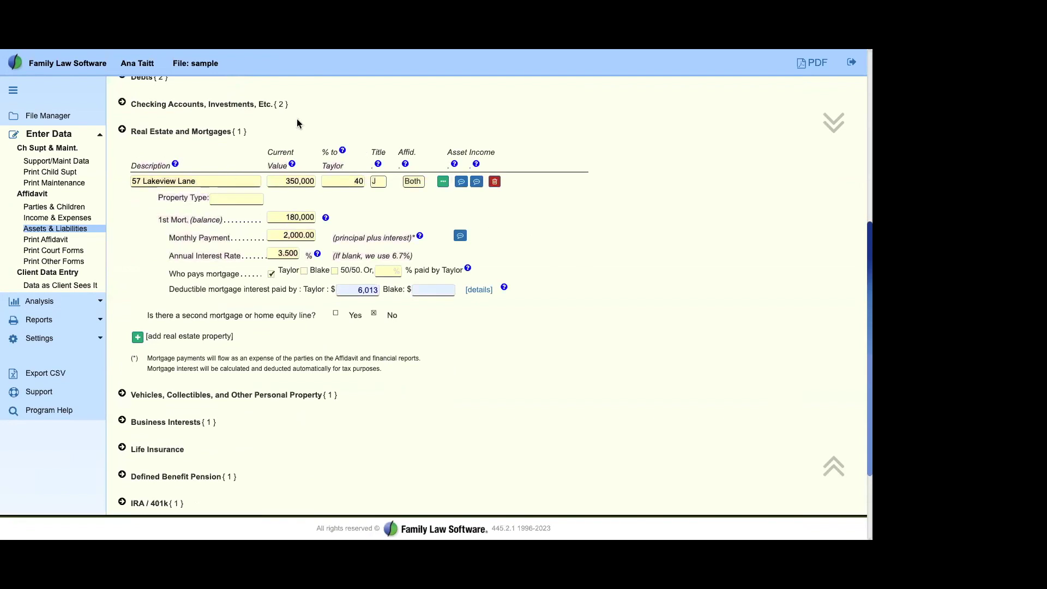
left_click_drag(142, 181, 259, 195)
type("Cond")
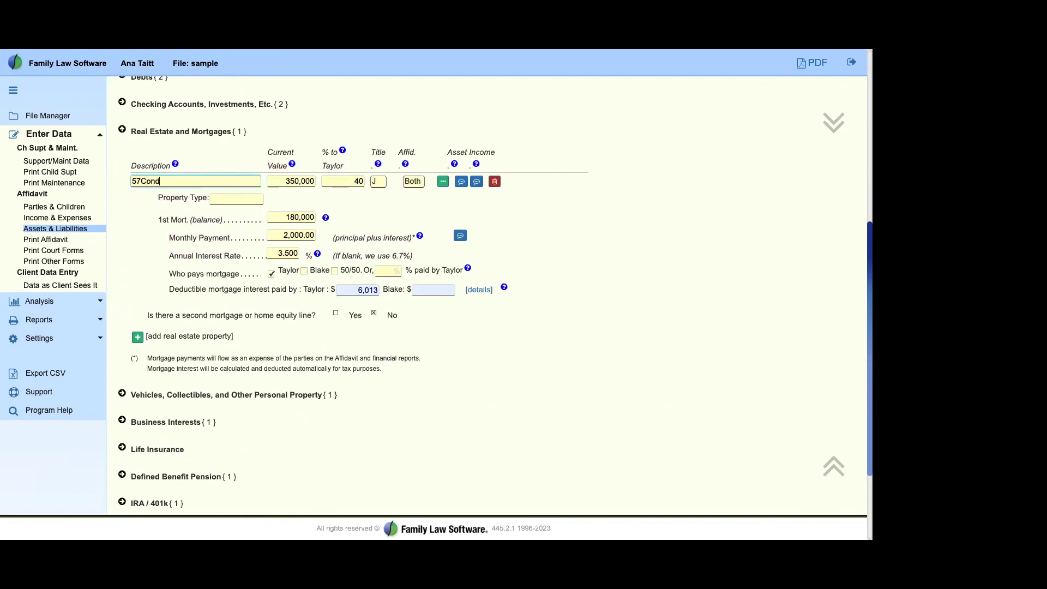
type("o")
type(" Beach")
Step: Keep the property's Title as J and Affid. as Both
left_click_drag(322, 165, 350, 169)
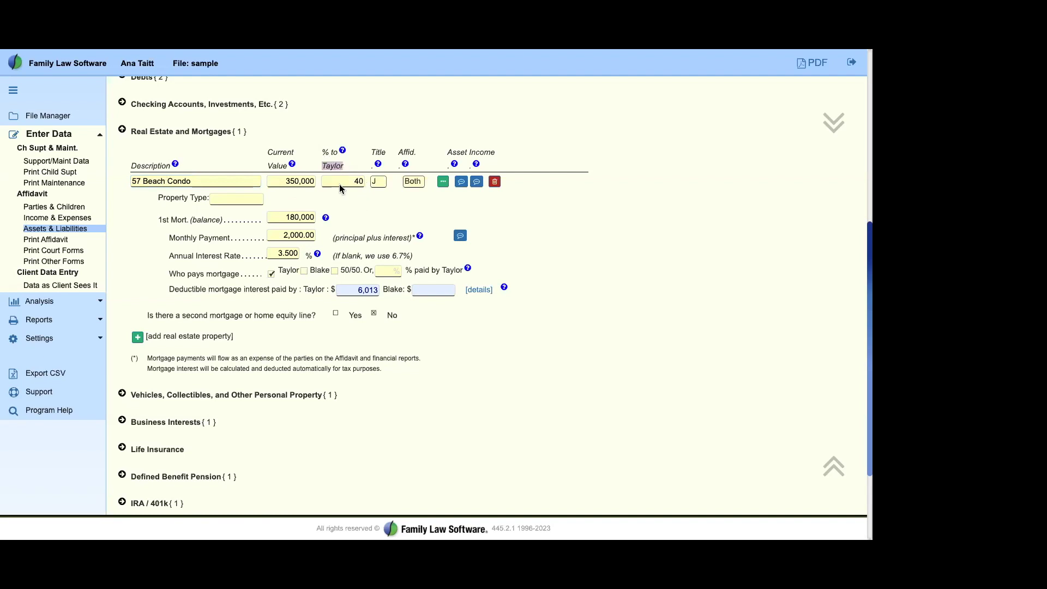
left_click(380, 184)
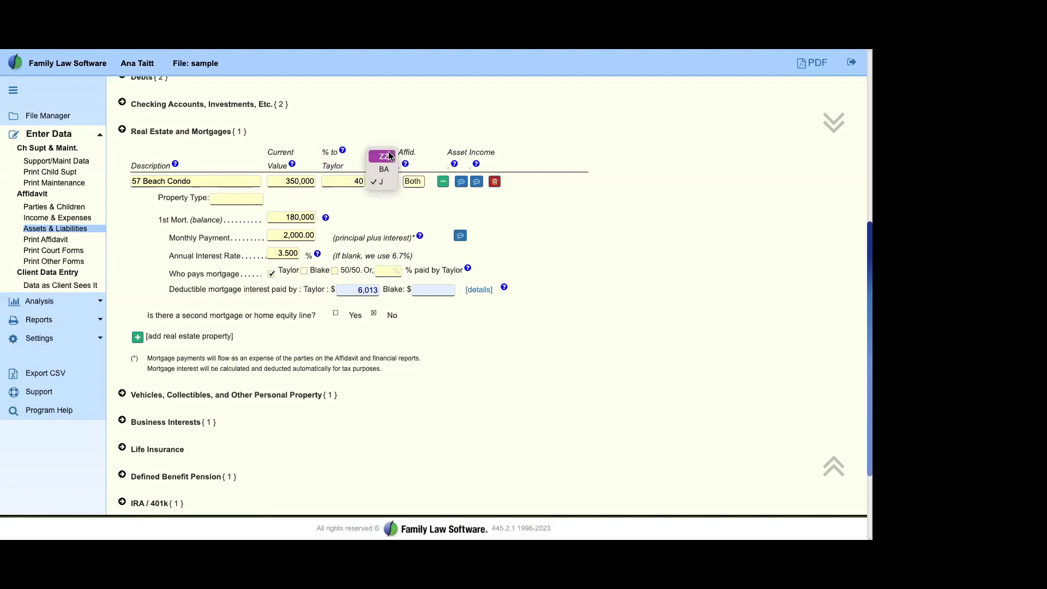
left_click(386, 182)
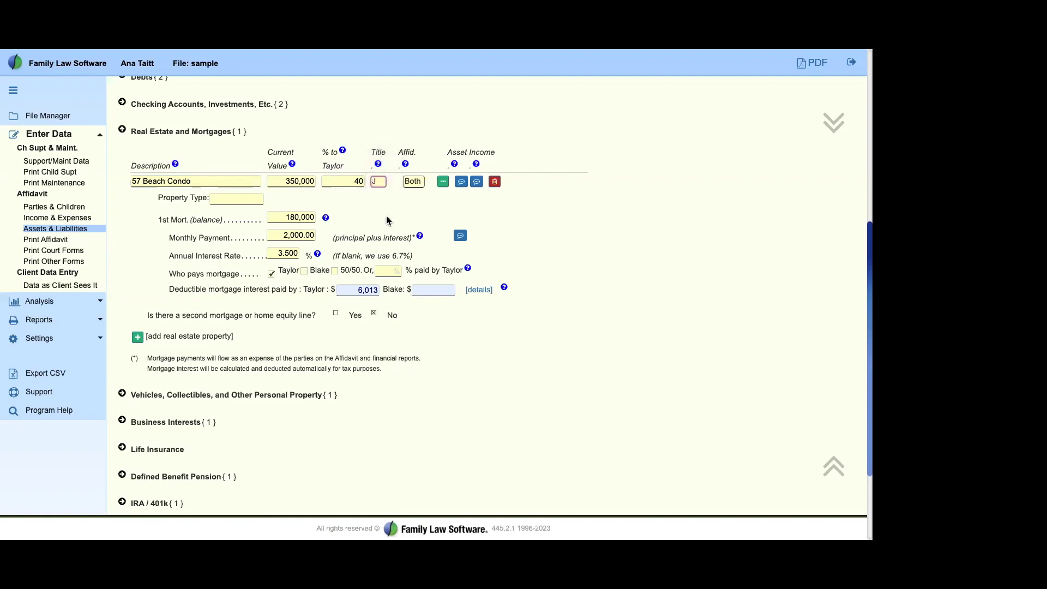
left_click(414, 183)
left_click(417, 182)
left_click_drag(141, 162, 560, 232)
left_click(561, 228)
Step: Step through the 350,000 value, 180,000 mortgage, 2,000.00 payment and 3.500 rate fields
left_click_drag(158, 219, 268, 220)
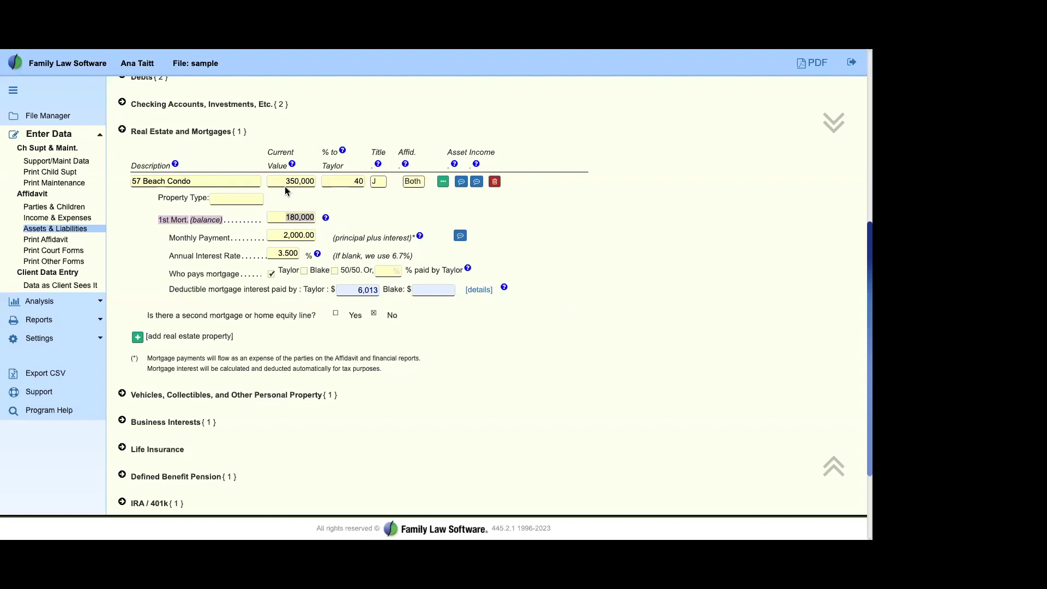
left_click(312, 182)
left_click(311, 217)
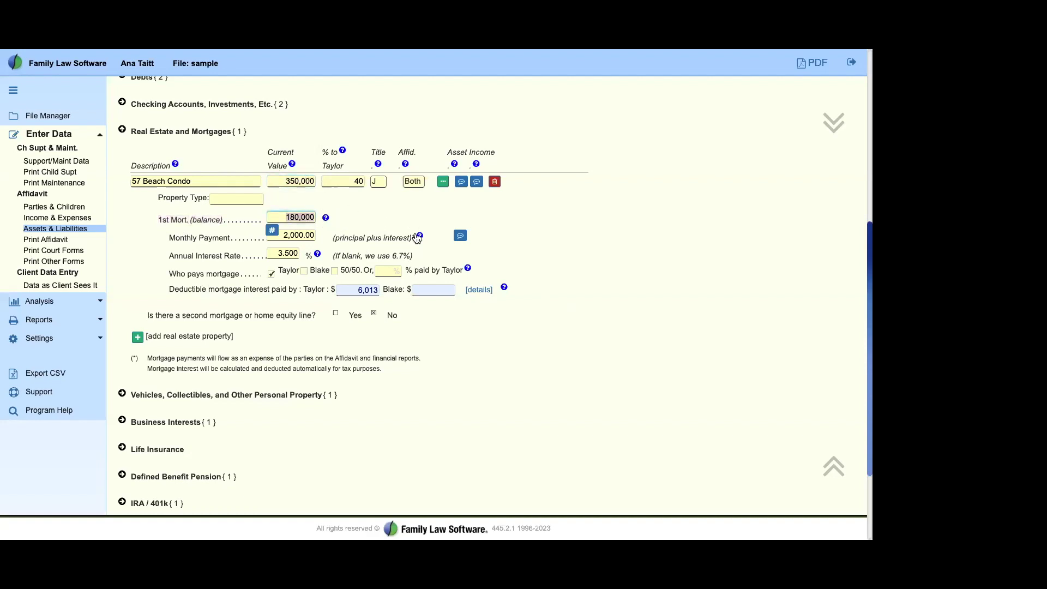
left_click(286, 233)
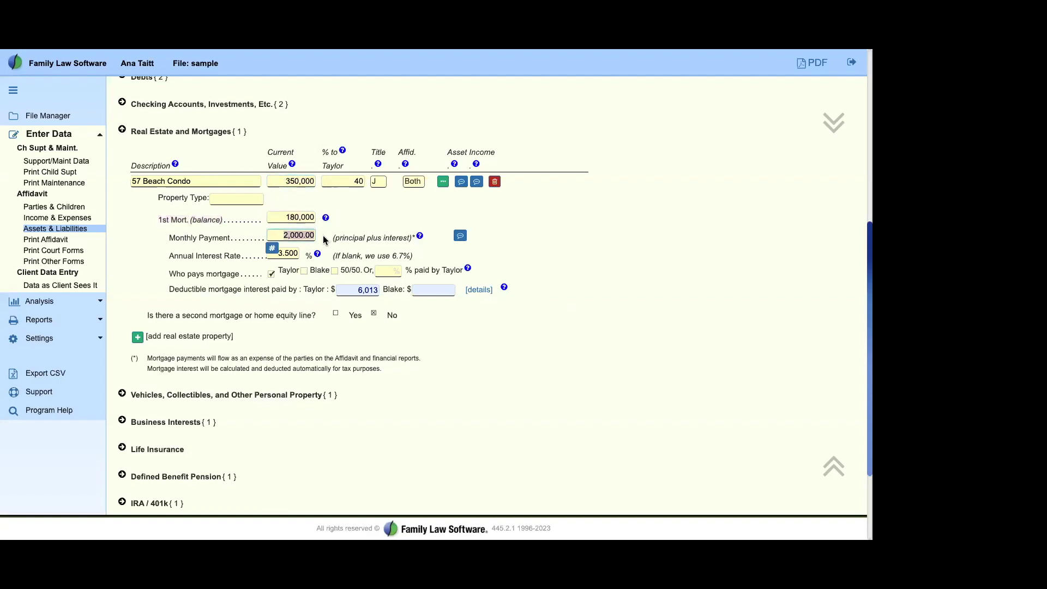
left_click(281, 254)
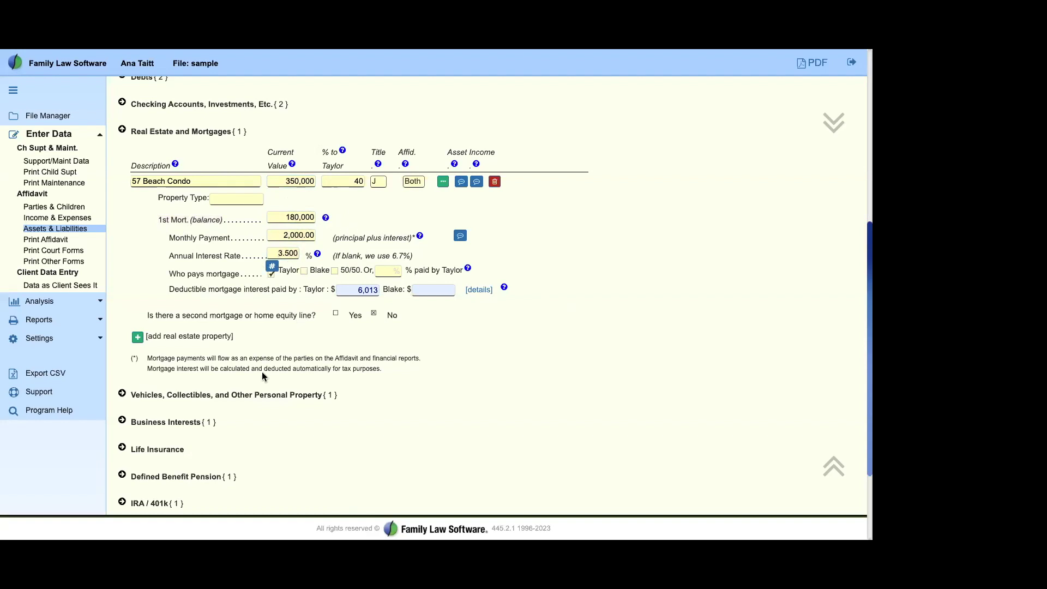
Step: Make Blake the mortgage payer, so deductible interest becomes Taylor 0 and Blake 6,013
left_click_drag(169, 274, 241, 275)
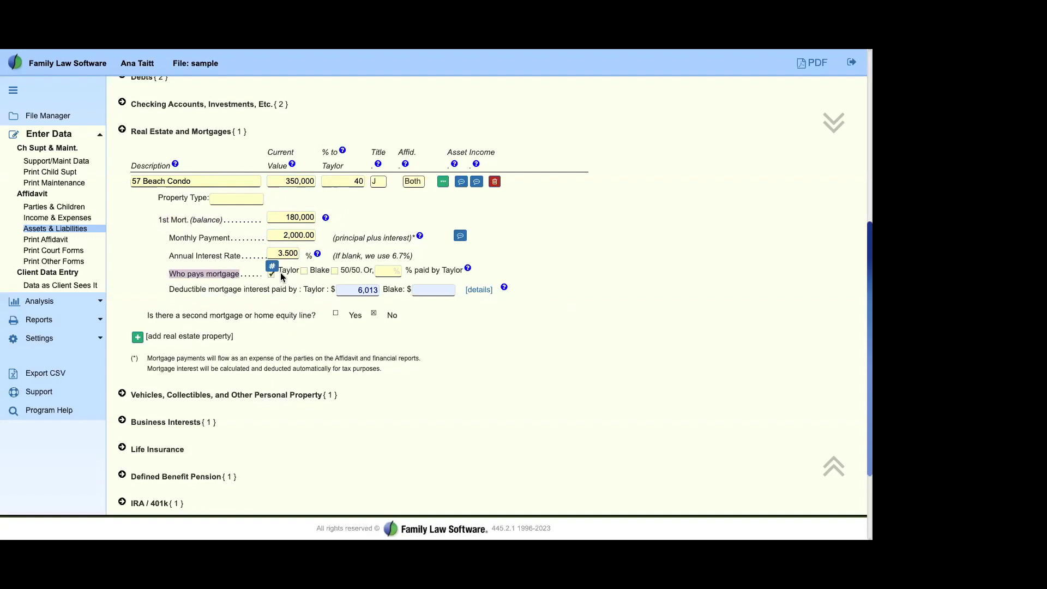
left_click(304, 270)
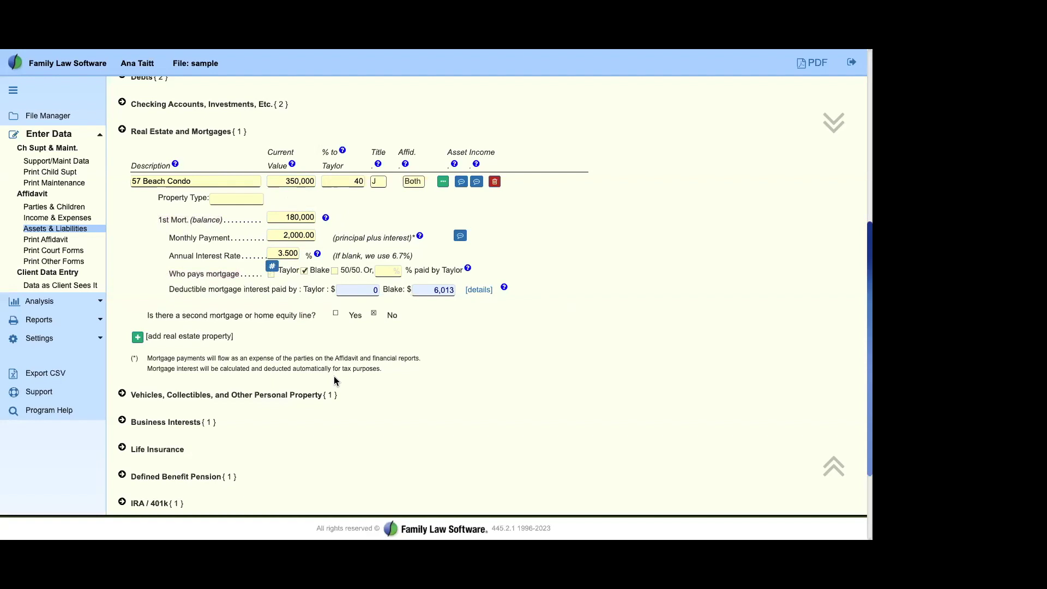
left_click_drag(169, 289, 325, 290)
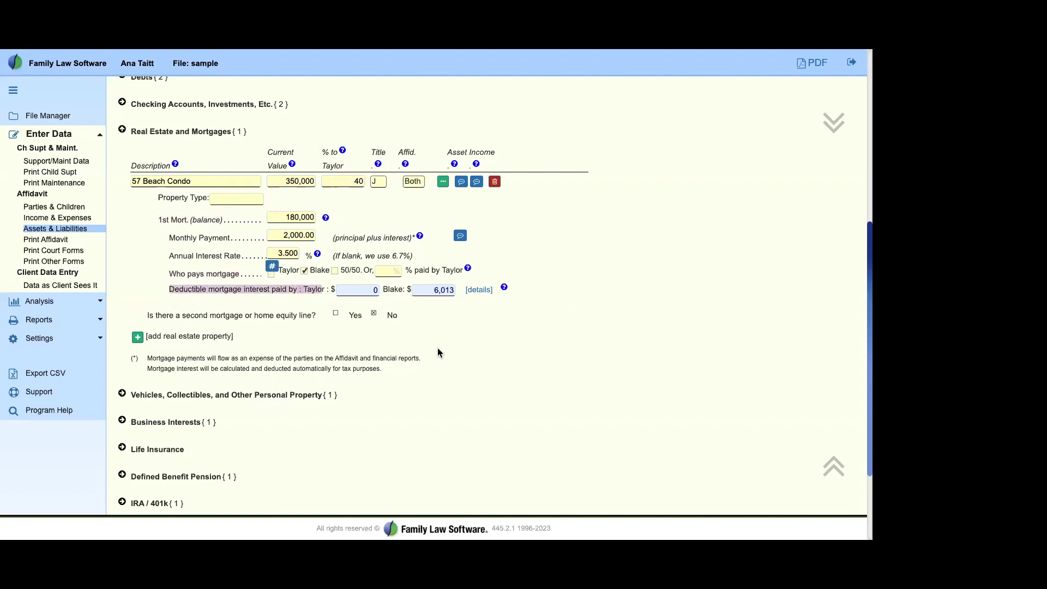
left_click(503, 371)
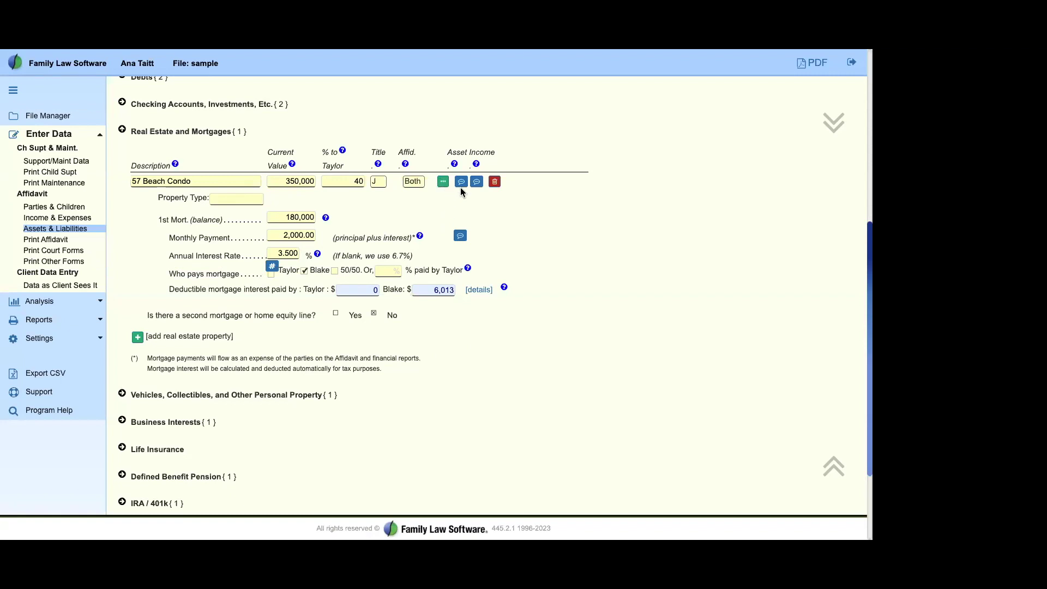
left_click_drag(133, 168, 430, 194)
Step: Open the 57 Beach Condo Real Estate Data Entry Screen and expand Separate Property
left_click(443, 181)
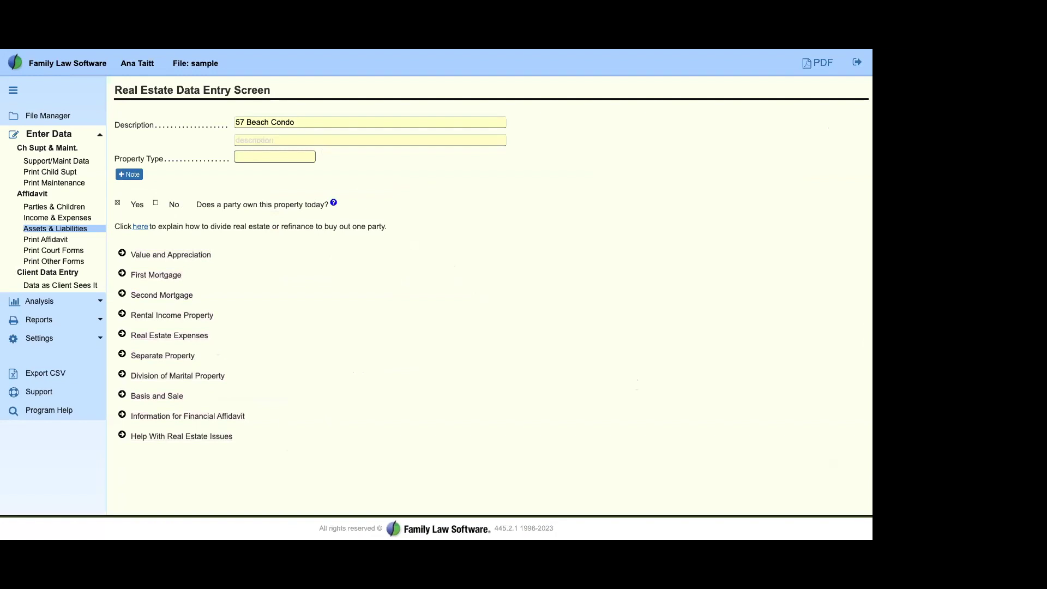
left_click(121, 354)
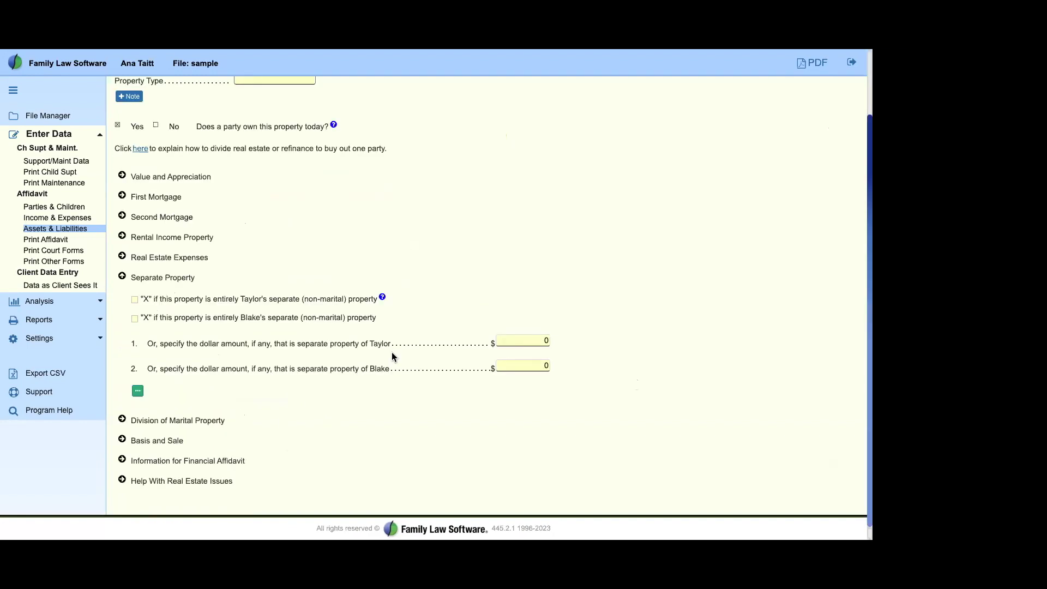
left_click_drag(240, 298, 306, 298)
left_click_drag(239, 317, 306, 318)
left_click_drag(131, 276, 449, 413)
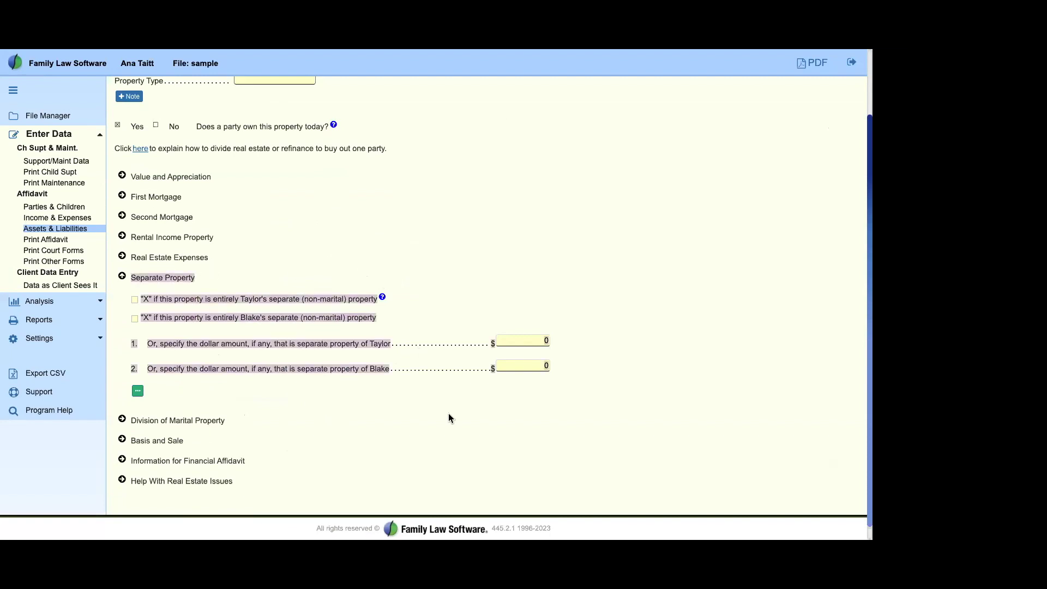
left_click(449, 410)
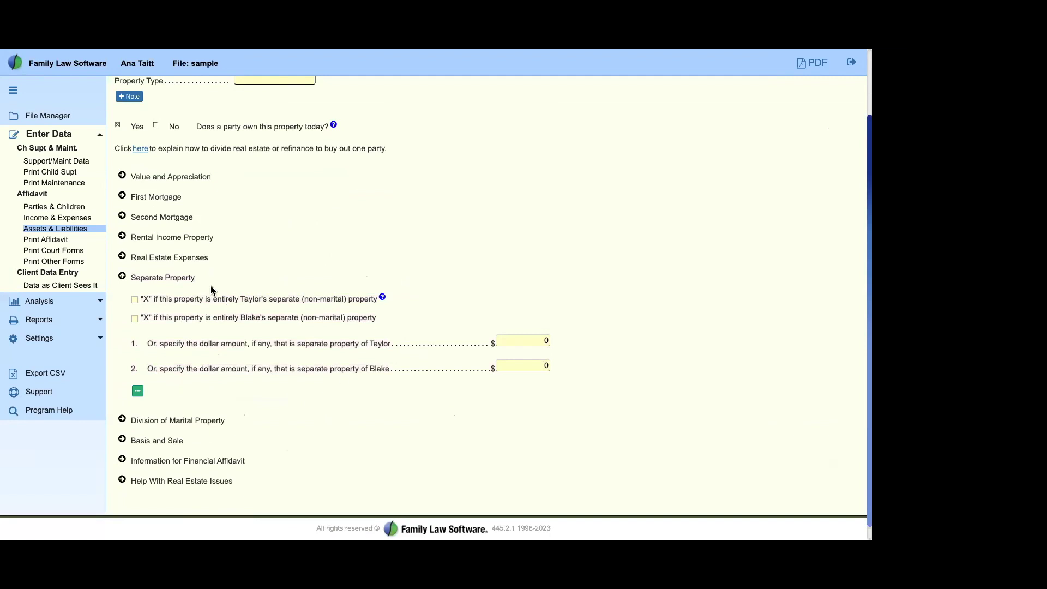
Step: Collapse Separate Property and review the remaining topics, such as Basis and Sale
left_click(355, 277)
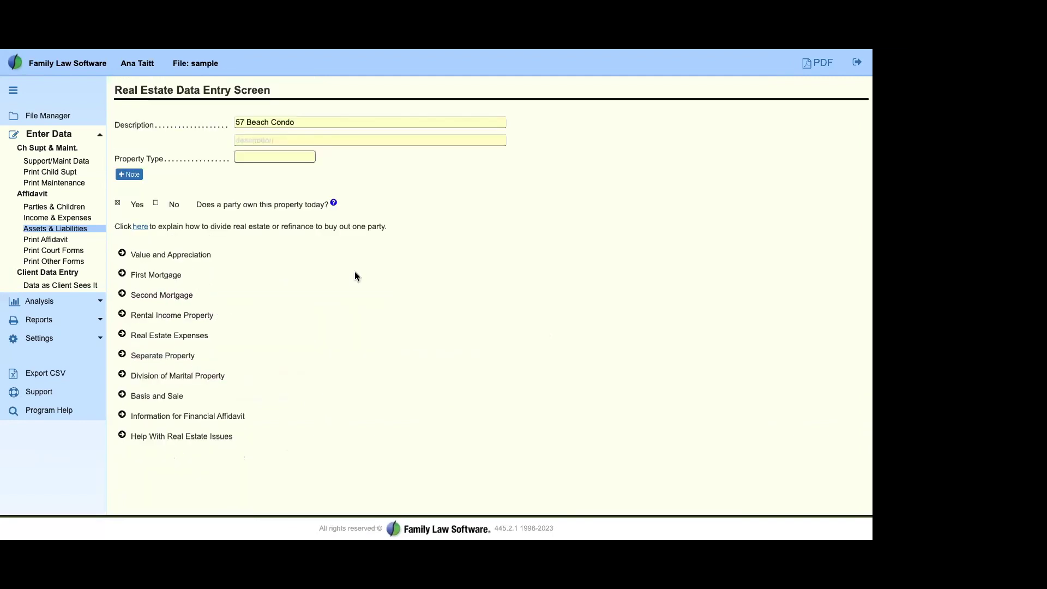
left_click_drag(178, 295, 344, 447)
left_click(198, 413)
left_click_drag(143, 396, 304, 402)
left_click(304, 402)
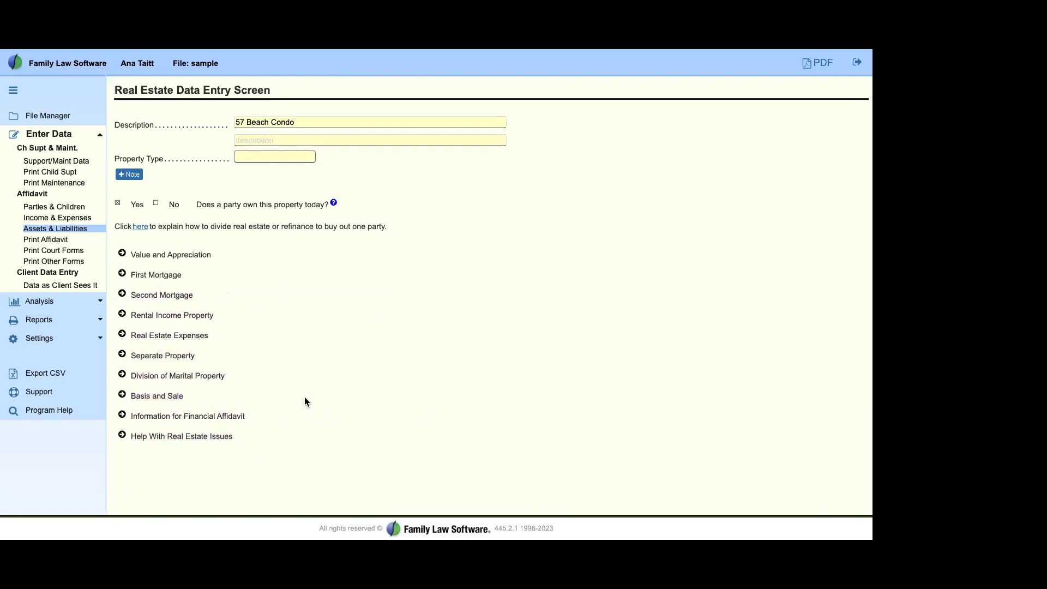
Step: Back on Assets and Liabilities, collapse Real Estate and Mortgages and expand Debts
left_click(69, 233)
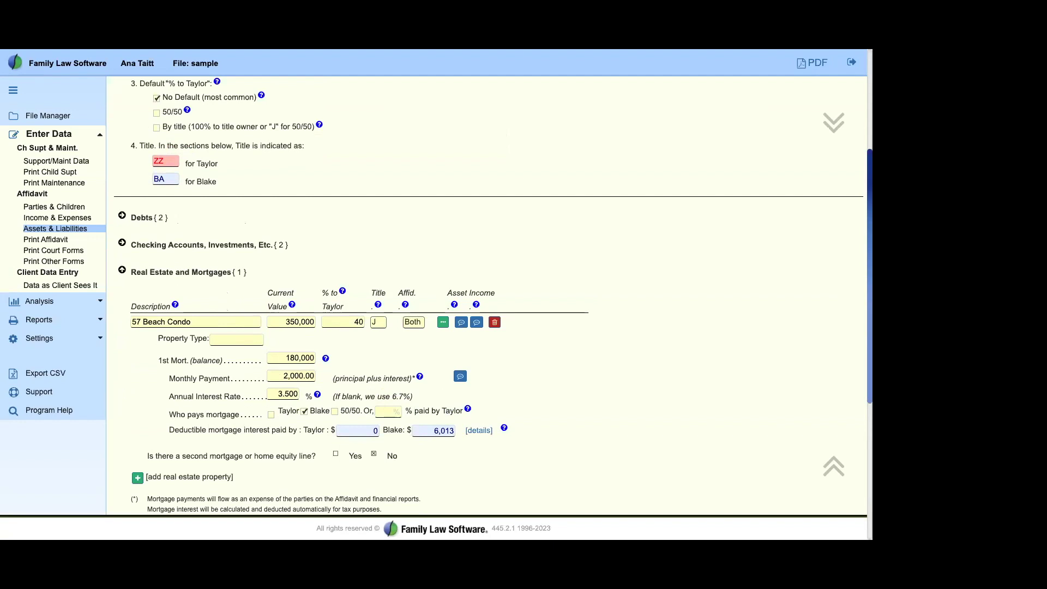
left_click(123, 270)
left_click_drag(132, 220, 175, 220)
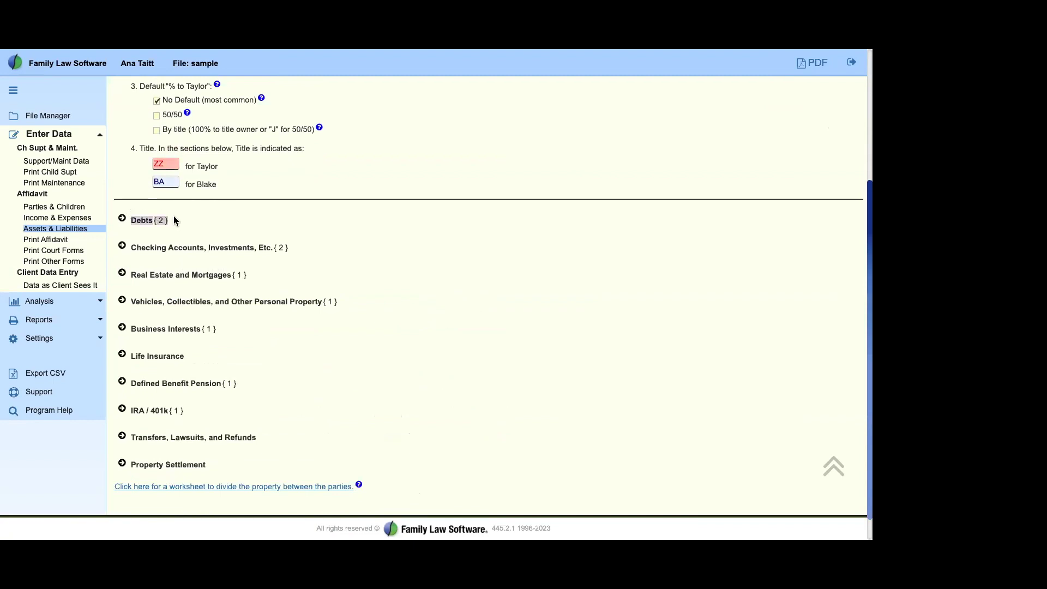
left_click(123, 220)
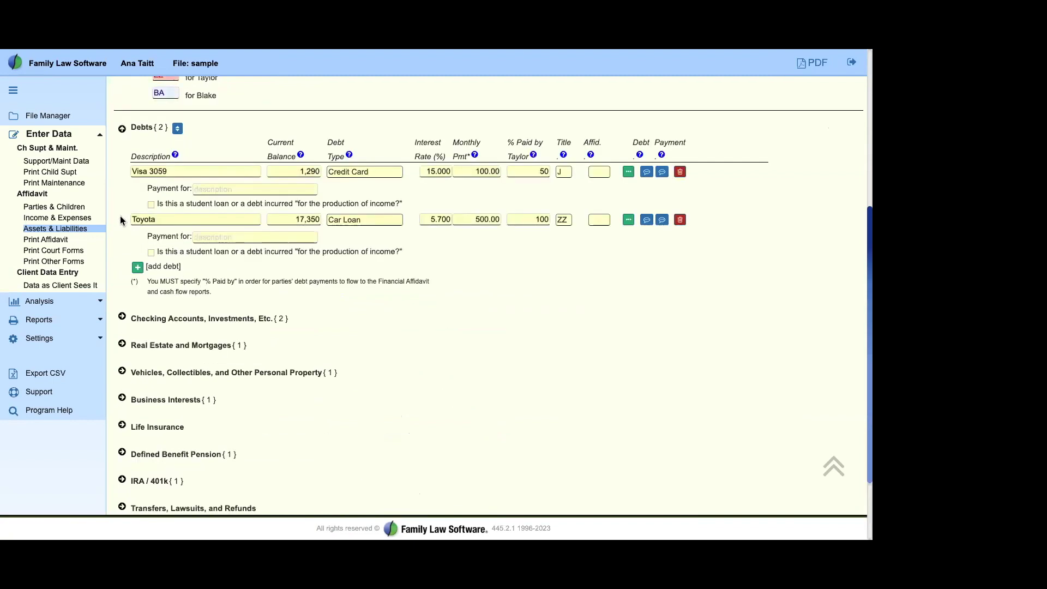
scroll(412, 388, "up", 2)
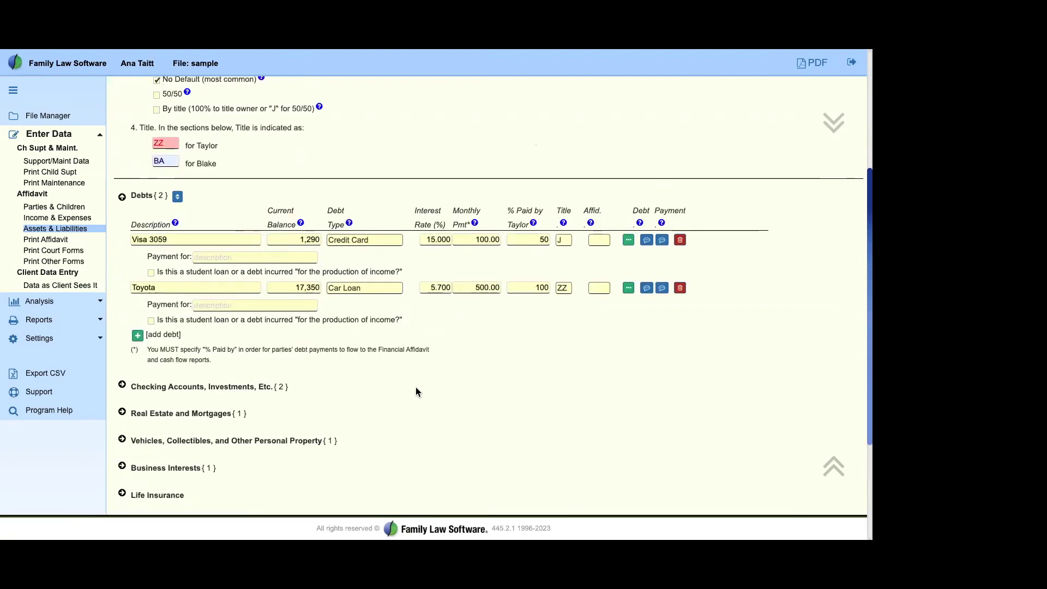
Step: Add a new debt for a Chase account with a 10,000 balance, type Credit Card
left_click_drag(144, 335, 195, 339)
left_click(137, 335)
scroll(326, 361, "down", 4)
scroll(326, 361, "up", 3)
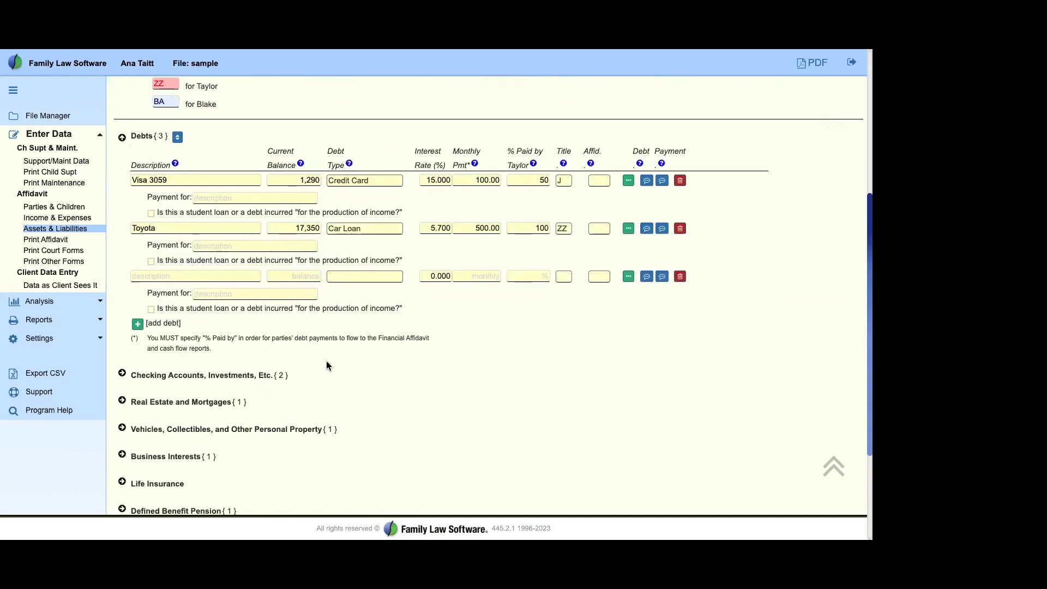
left_click(172, 274)
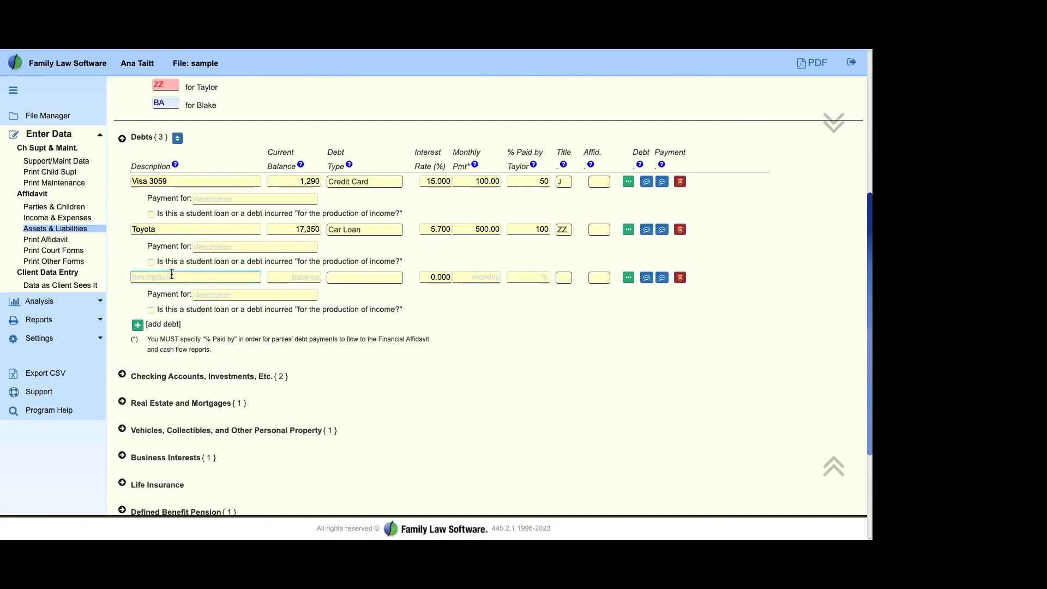
type("Case")
key("BackSpace")
key("BackSpace")
left_click(300, 276)
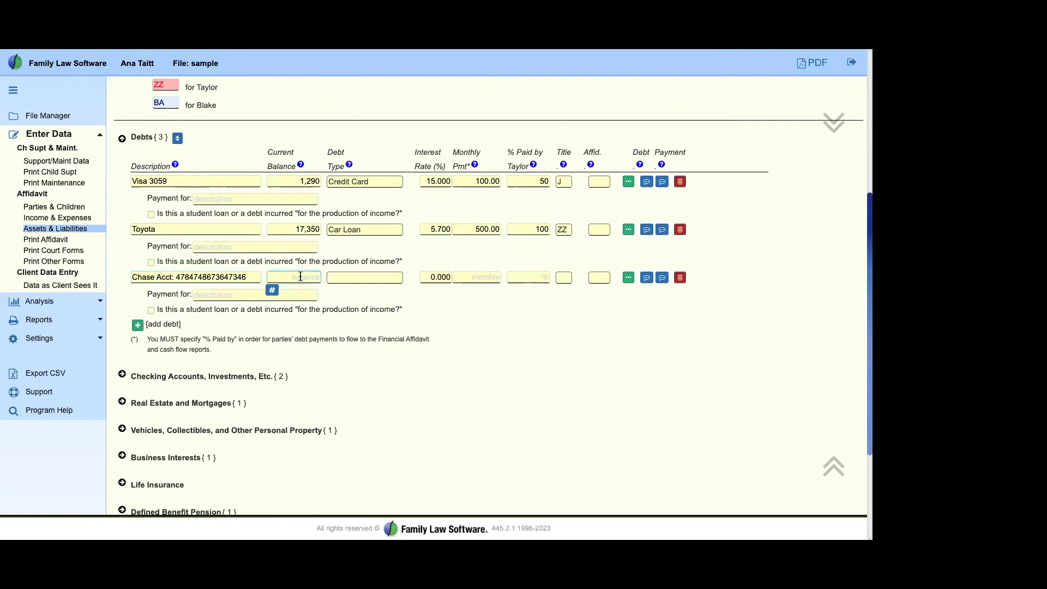
type("10000")
left_click(386, 277)
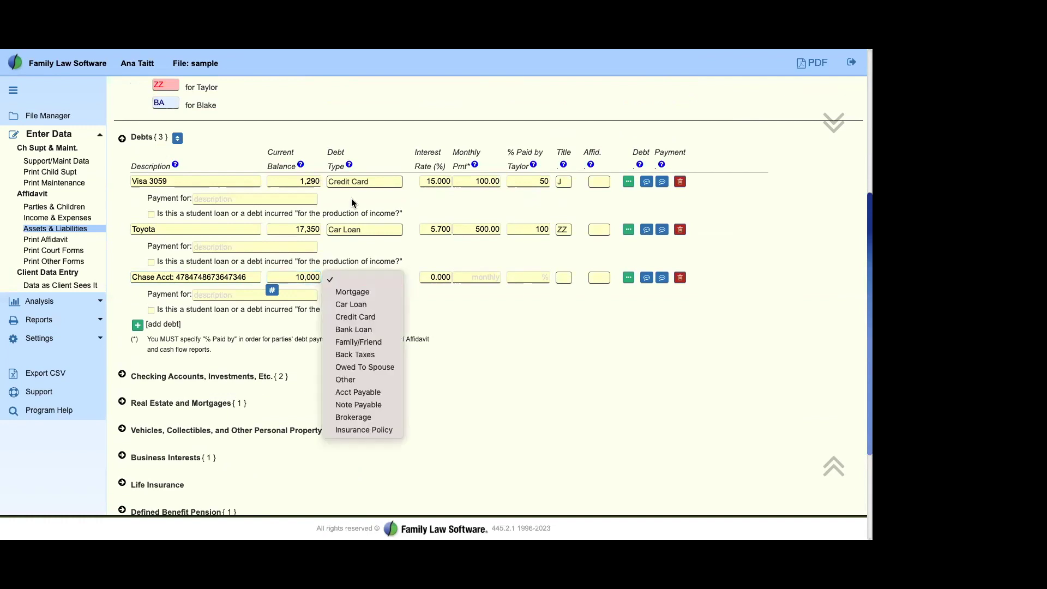
left_click(356, 317)
Step: Enter a 500 monthly payment and 50% paid by Taylor, correcting the initial 100
left_click(492, 278)
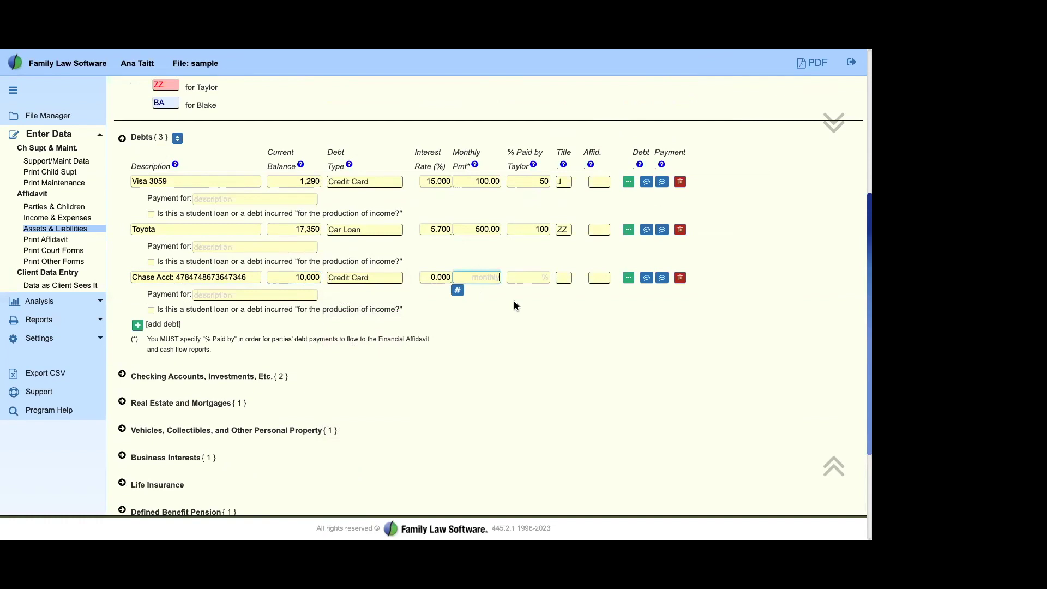
type("500")
left_click(539, 278)
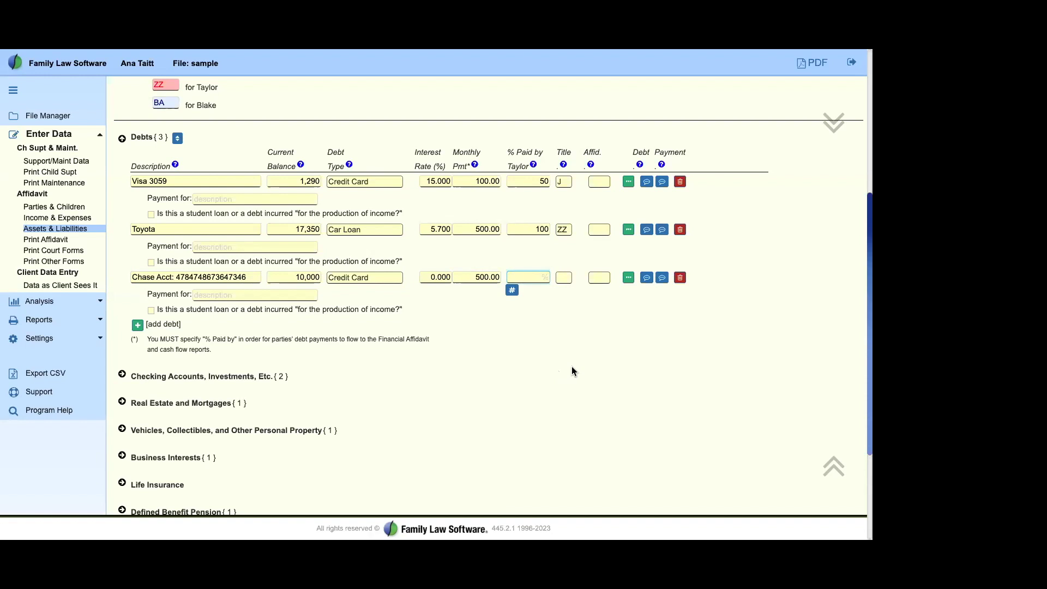
type("100")
key("Tab")
left_click_drag(474, 277, 502, 275)
left_click(524, 276)
key("shift+Tab")
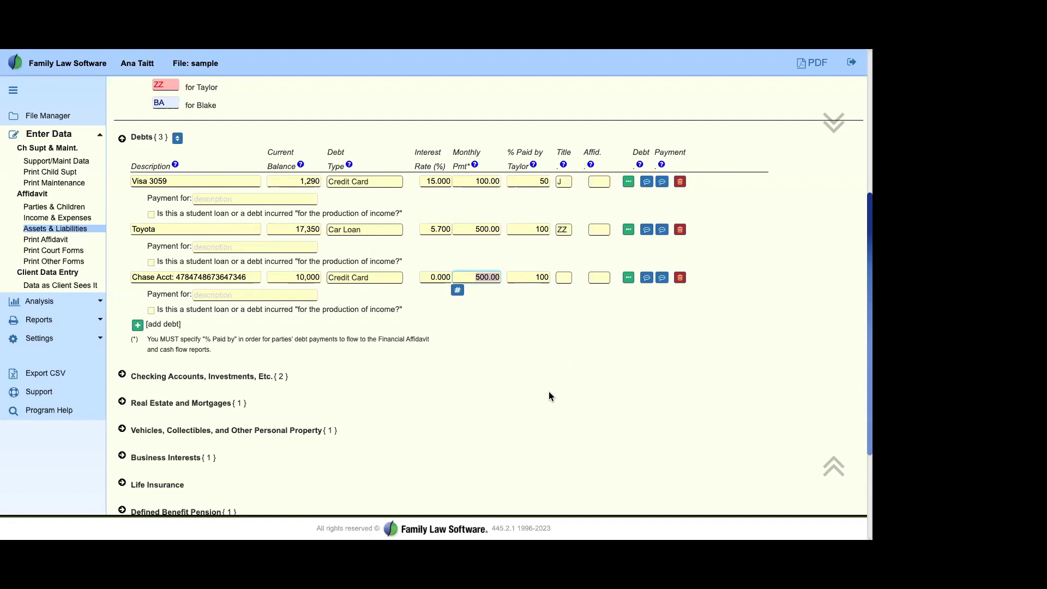
left_click(544, 275)
type("50")
key("Tab")
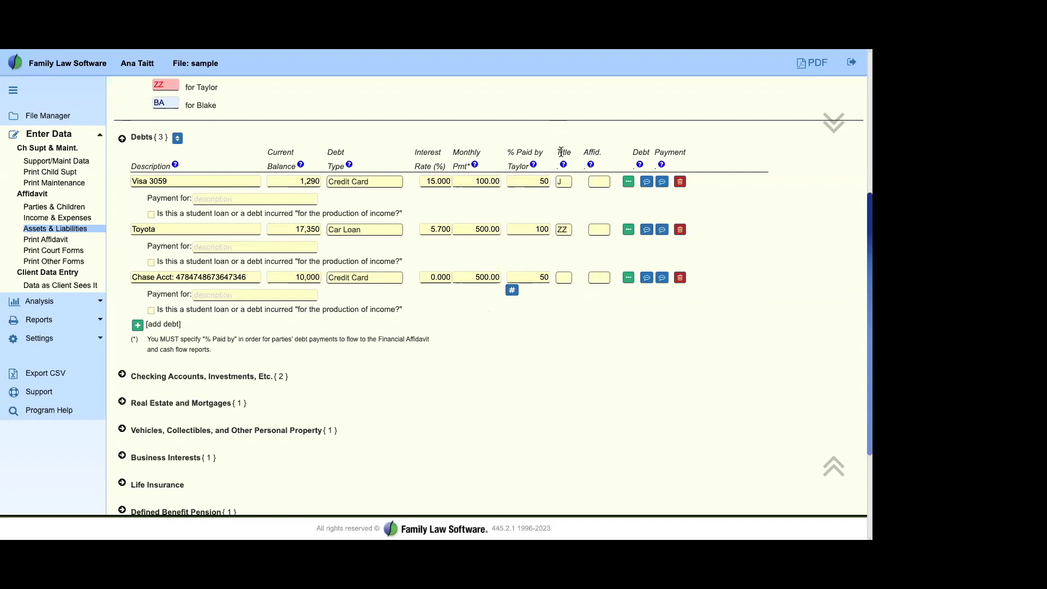
Step: Set the Chase debt's Title to ZZ and Affid. to Both, then add a fourth blank debt row
left_click(563, 278)
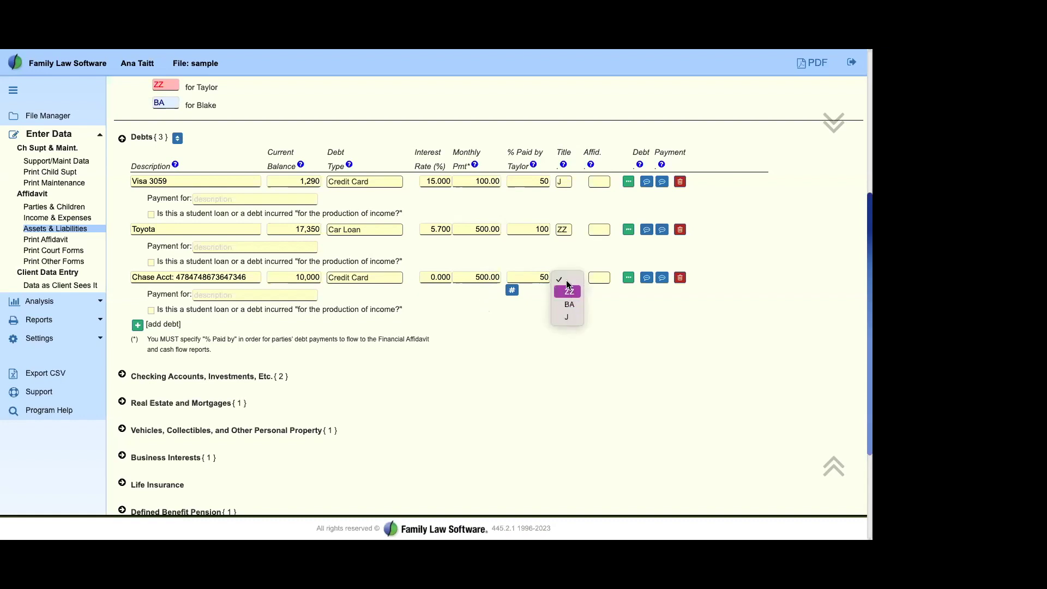
left_click(598, 278)
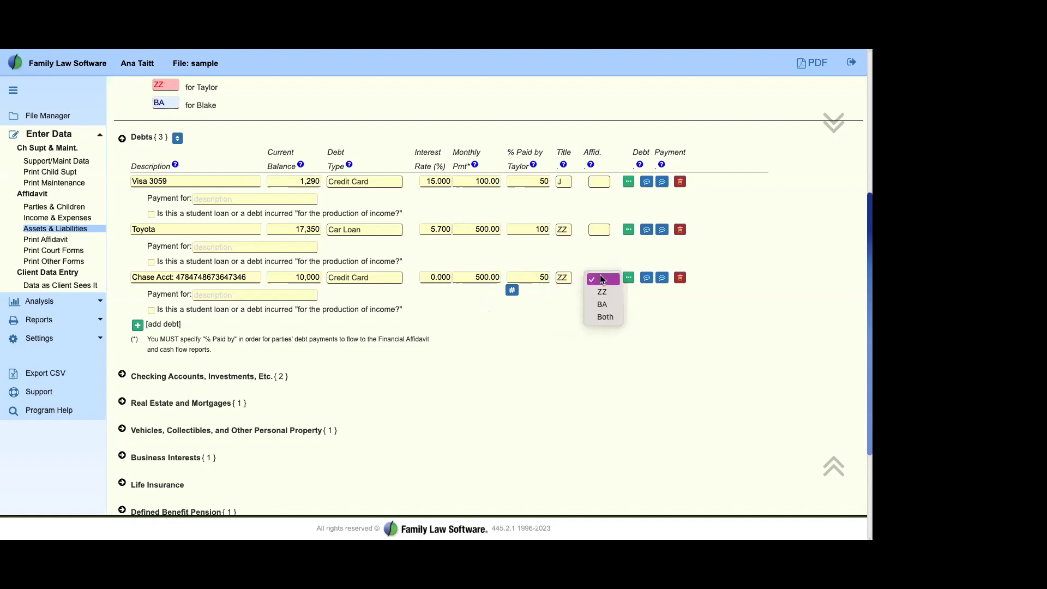
left_click(606, 318)
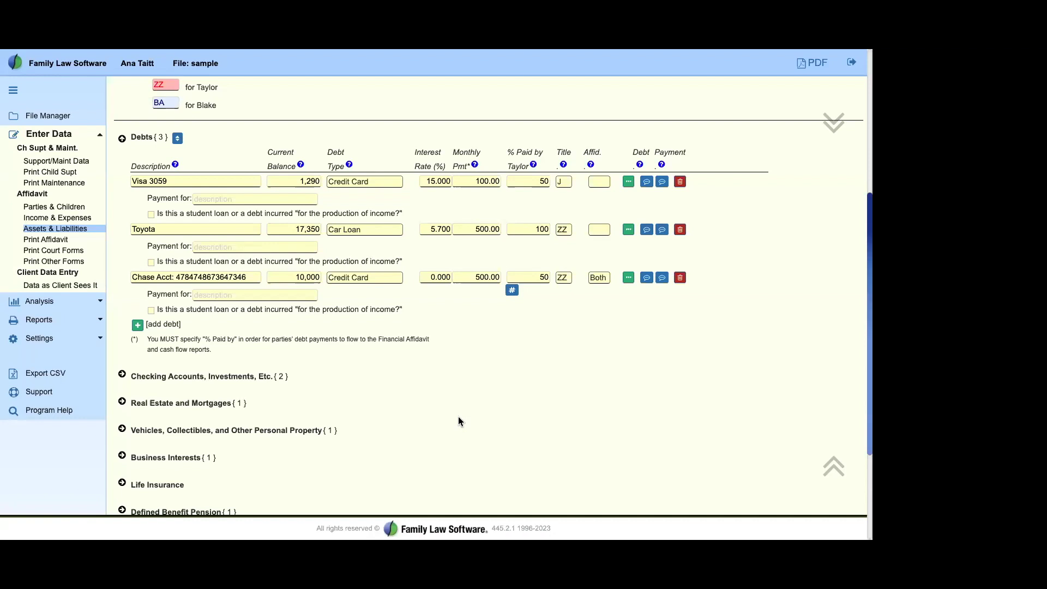
left_click(136, 330)
Step: Move through the new blank debt row to its monthly payment, leaving description and type empty
scroll(283, 368, "down", 3)
scroll(282, 373, "up", 3)
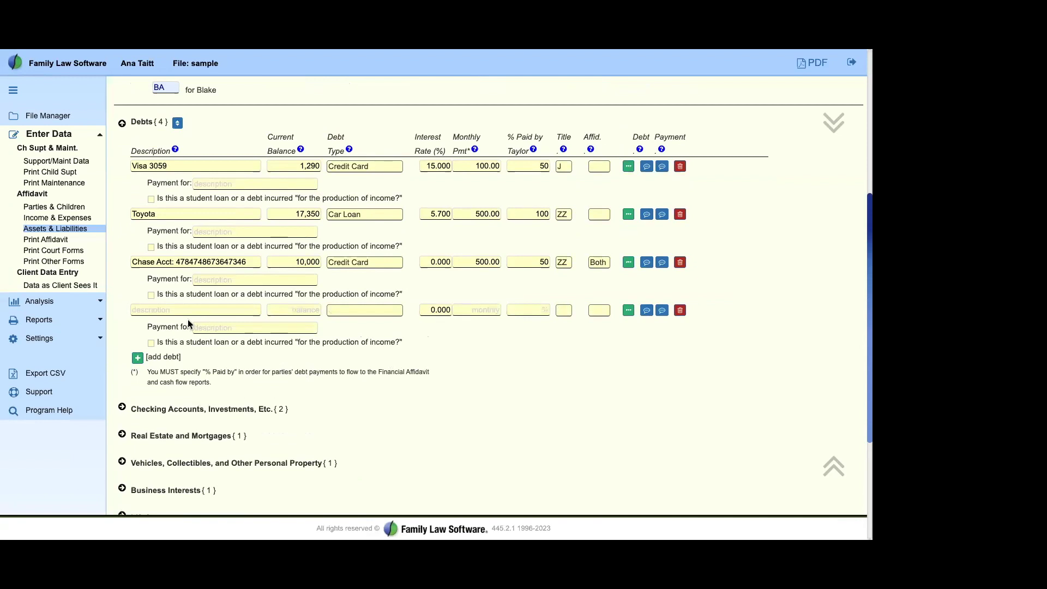
left_click(171, 310)
left_click(392, 311)
left_click(487, 310)
left_click(460, 325)
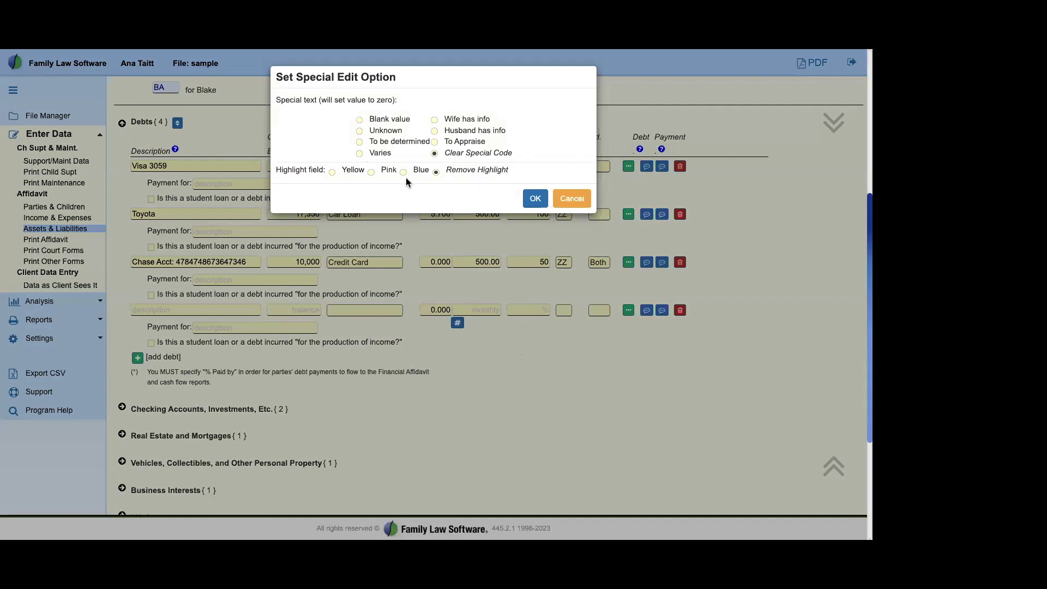
Step: Set the new debt's monthly payment to To be determined with pink highlight, then open Print Affidavit
left_click(535, 198)
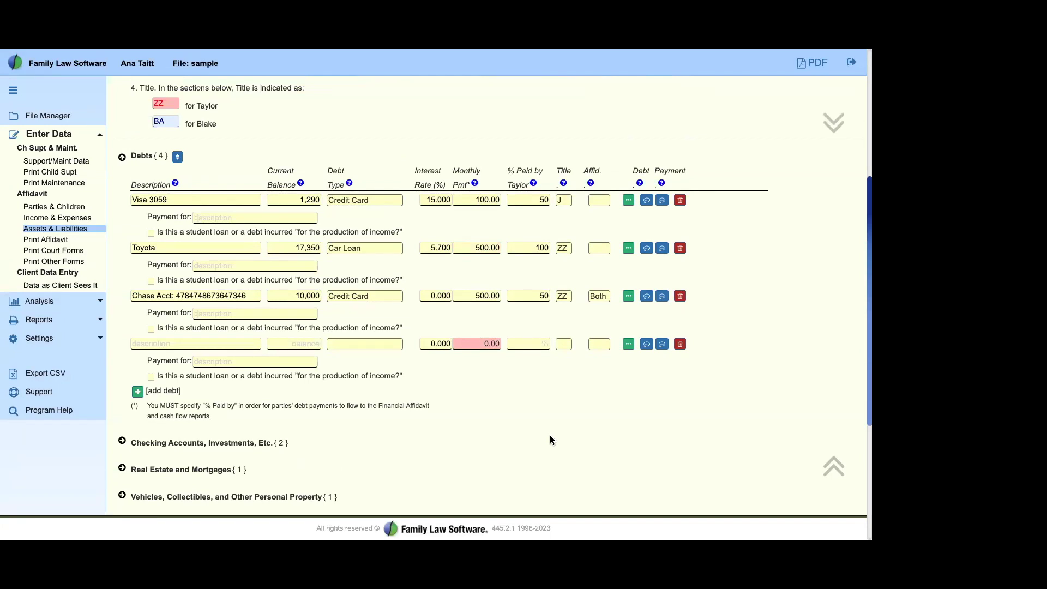
left_click(493, 343)
left_click(458, 356)
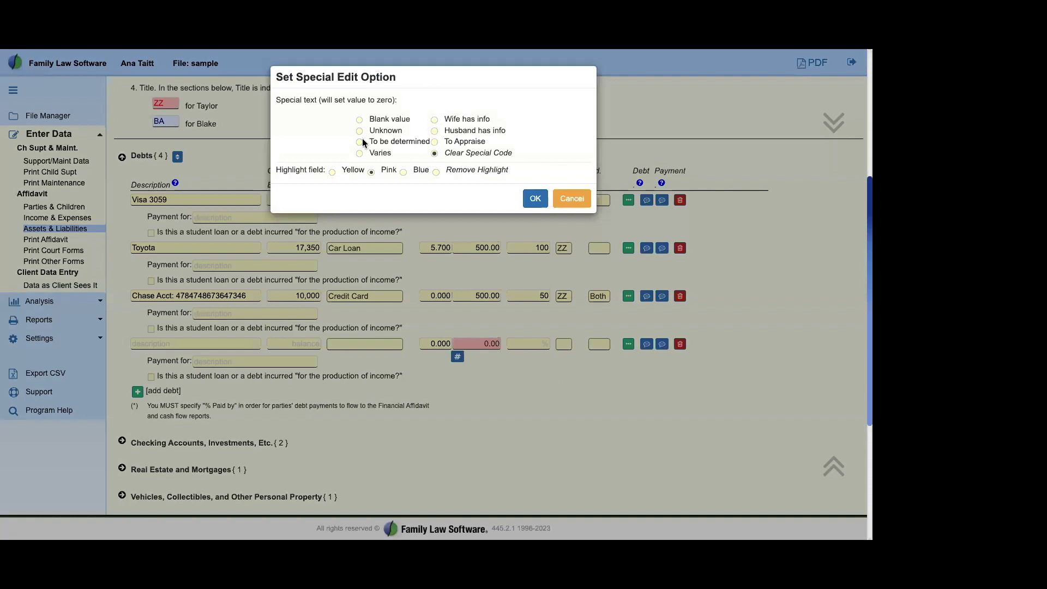
left_click(436, 172)
left_click(533, 198)
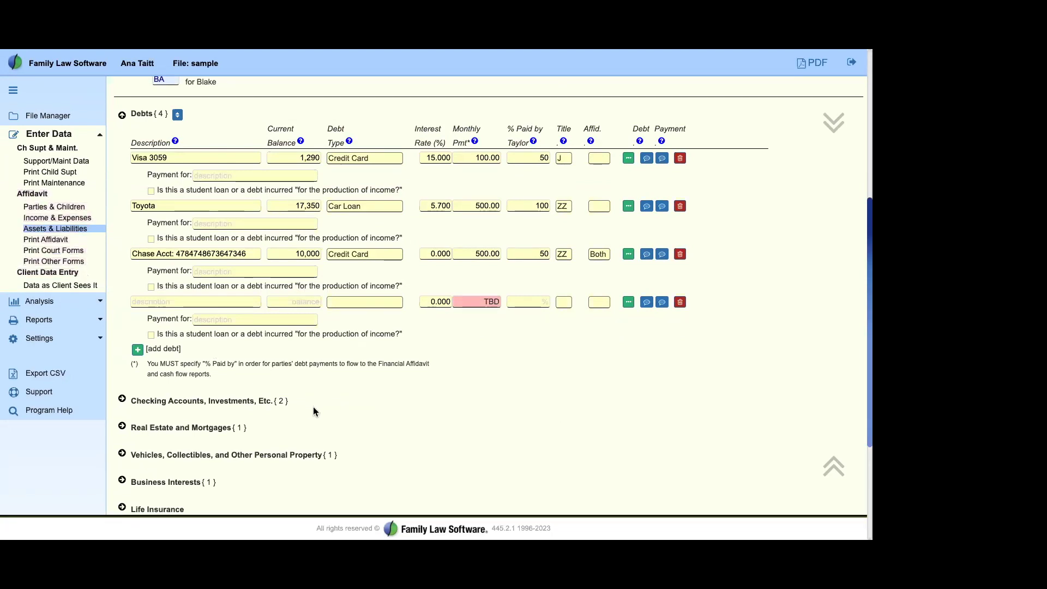
left_click(31, 240)
Step: Scroll the Illinois Financial Affidavit down to income, showing 8,500 Total Gross Monthly Income
left_click(27, 236)
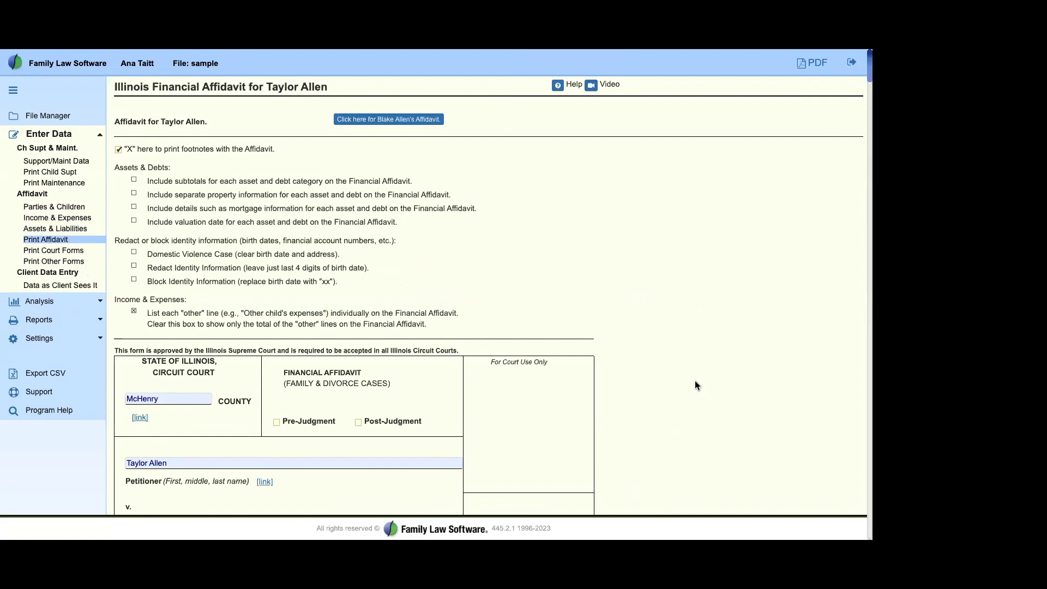
scroll(695, 384, "down", 3)
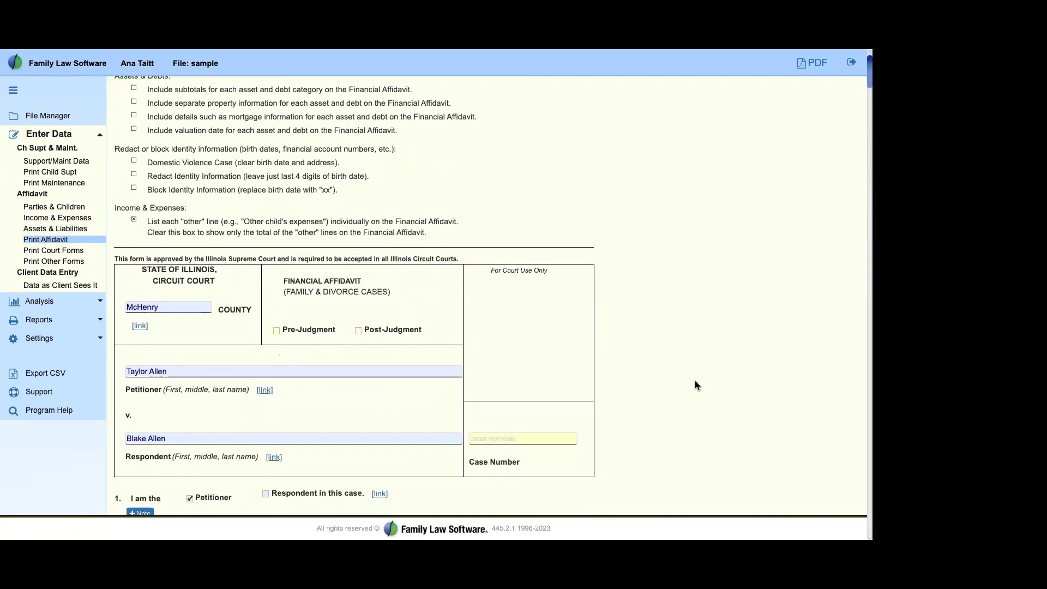
scroll(695, 384, "down", 2)
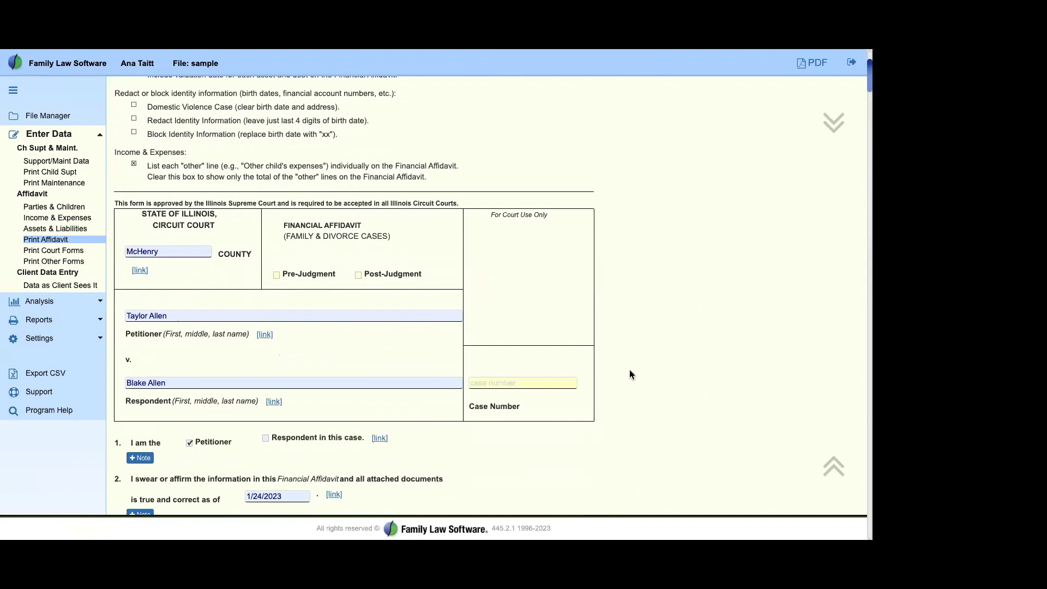
scroll(629, 371, "down", 3)
scroll(630, 370, "down", 7)
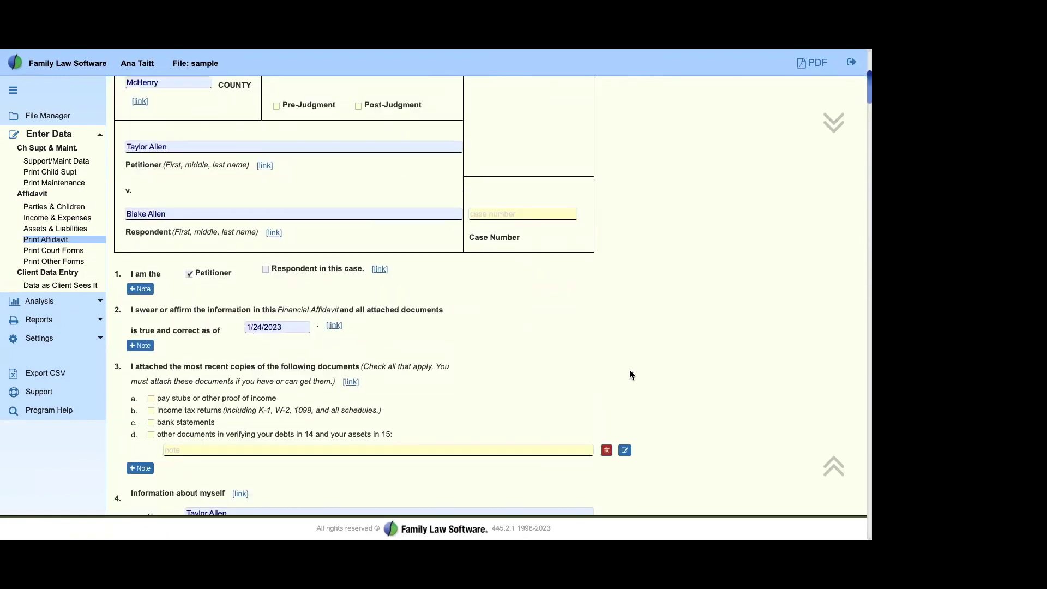
scroll(630, 376, "down", 12)
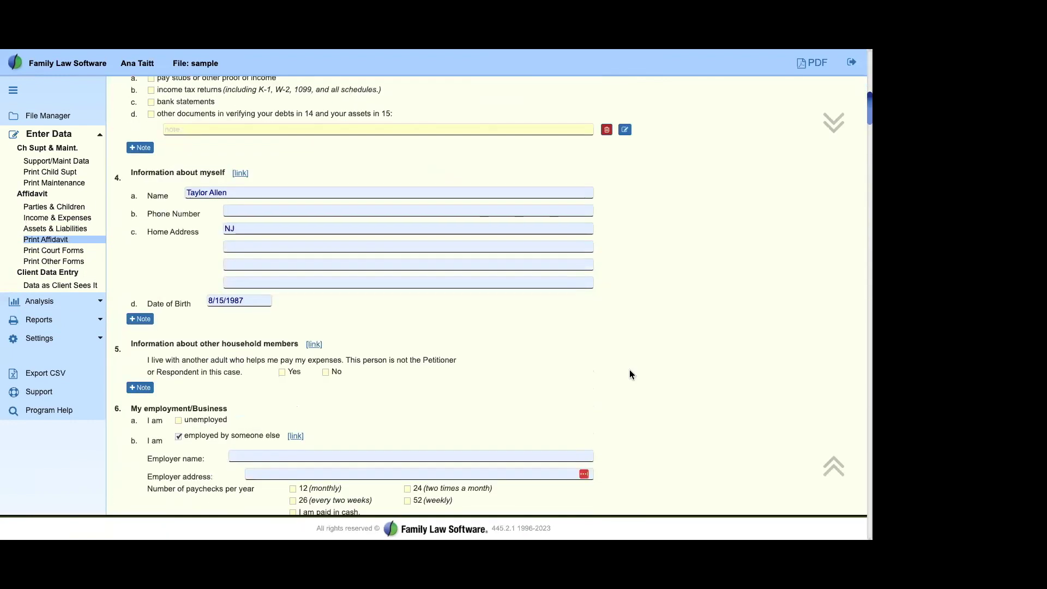
scroll(638, 376, "down", 13)
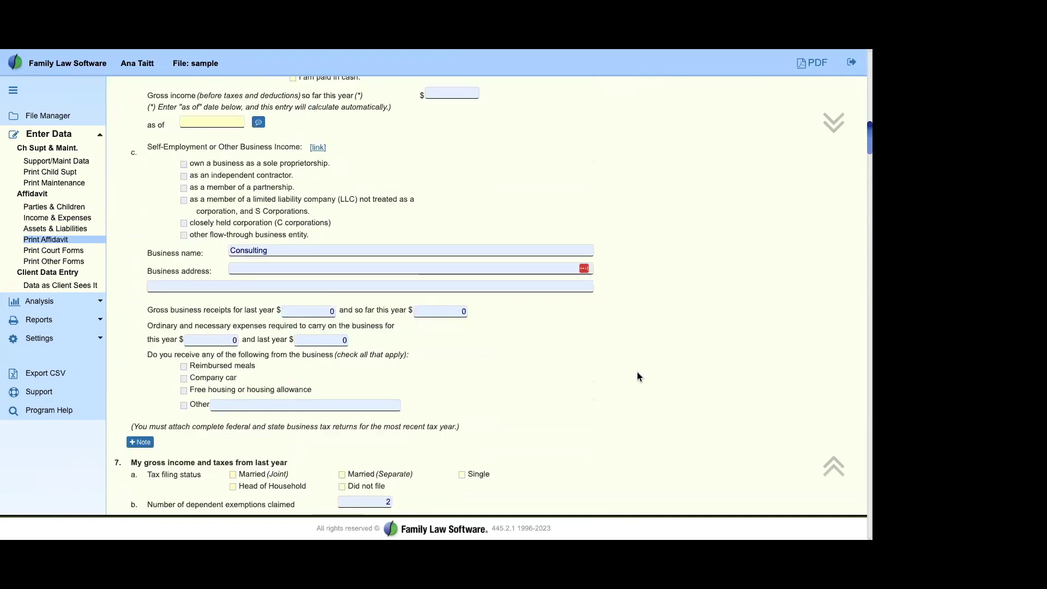
scroll(638, 376, "down", 16)
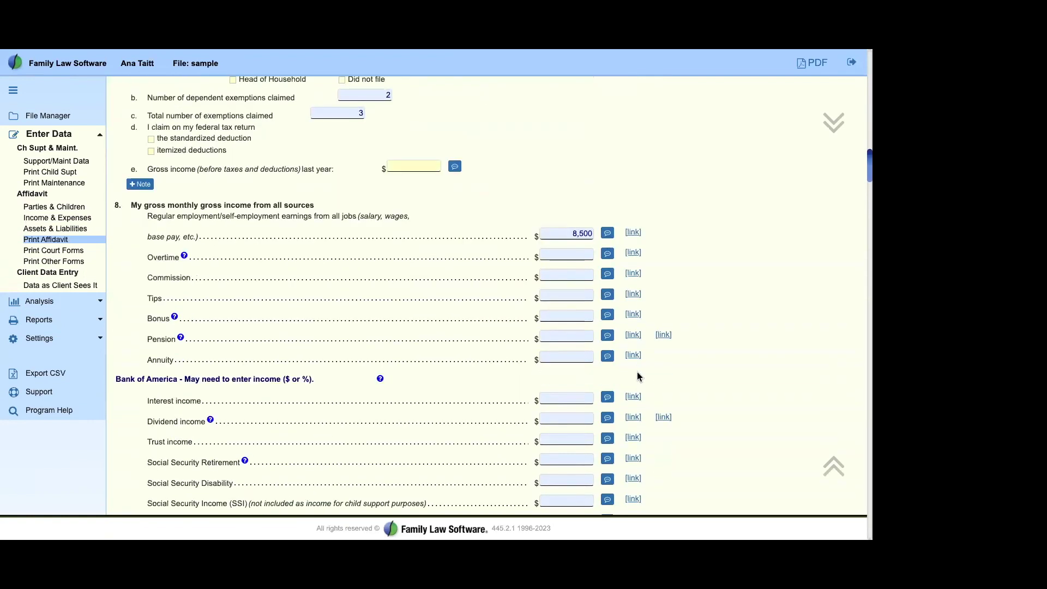
scroll(762, 398, "down", 10)
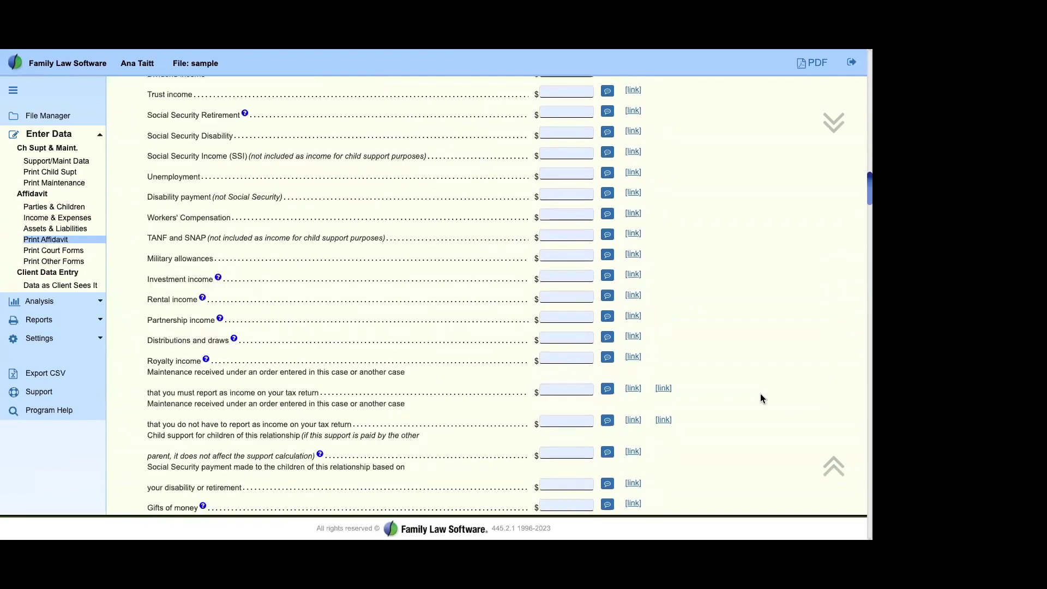
scroll(762, 397, "down", 2)
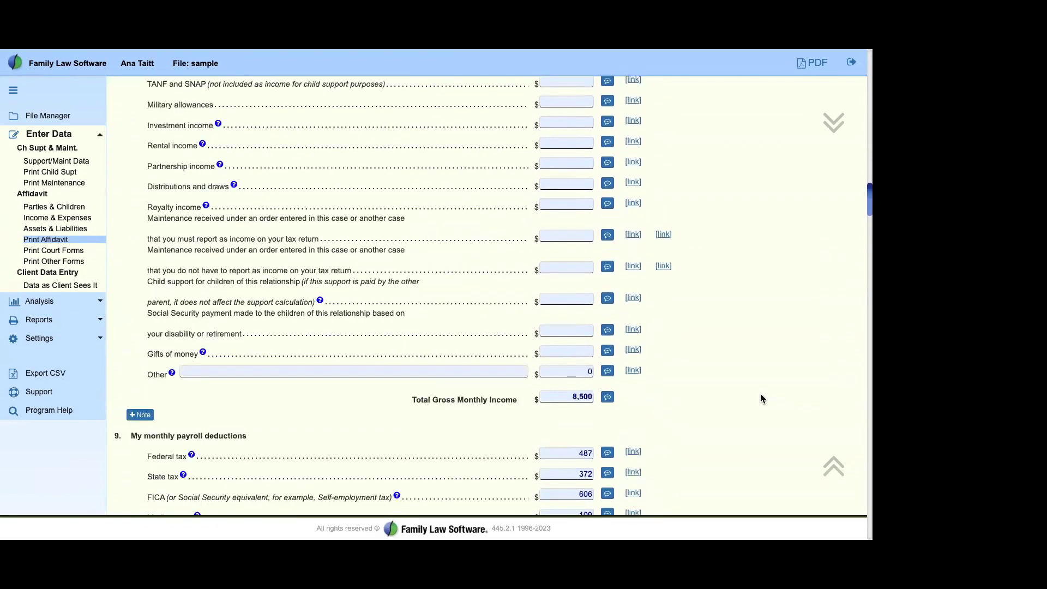
left_click_drag(153, 146, 278, 420)
left_click(279, 420)
Step: On Income & Expenses, expand Line 8: Income and open a footnote for the 90,000 per-year wage
left_click(48, 218)
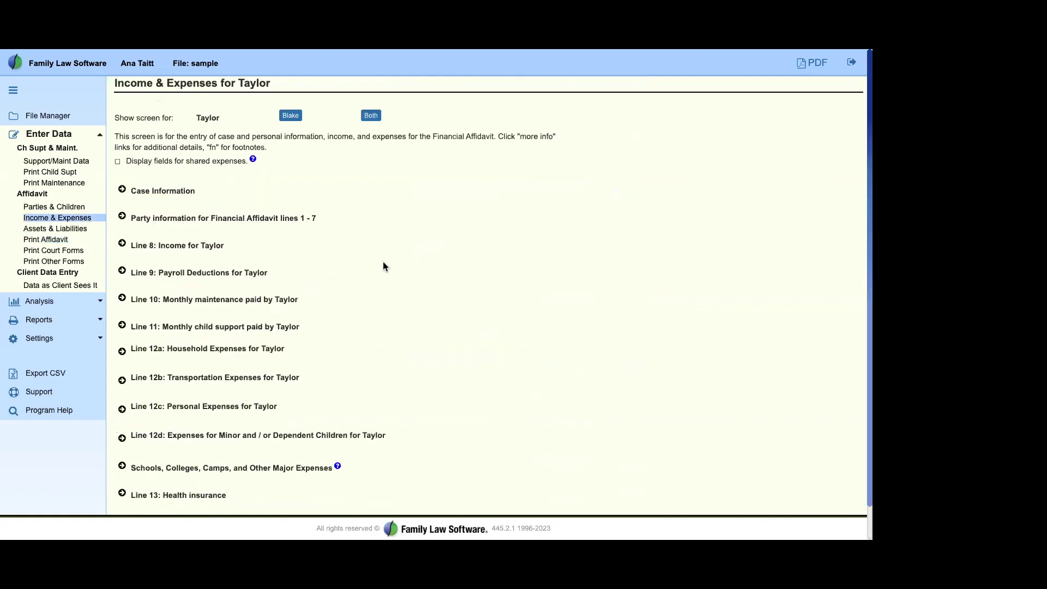
left_click_drag(134, 245, 229, 260)
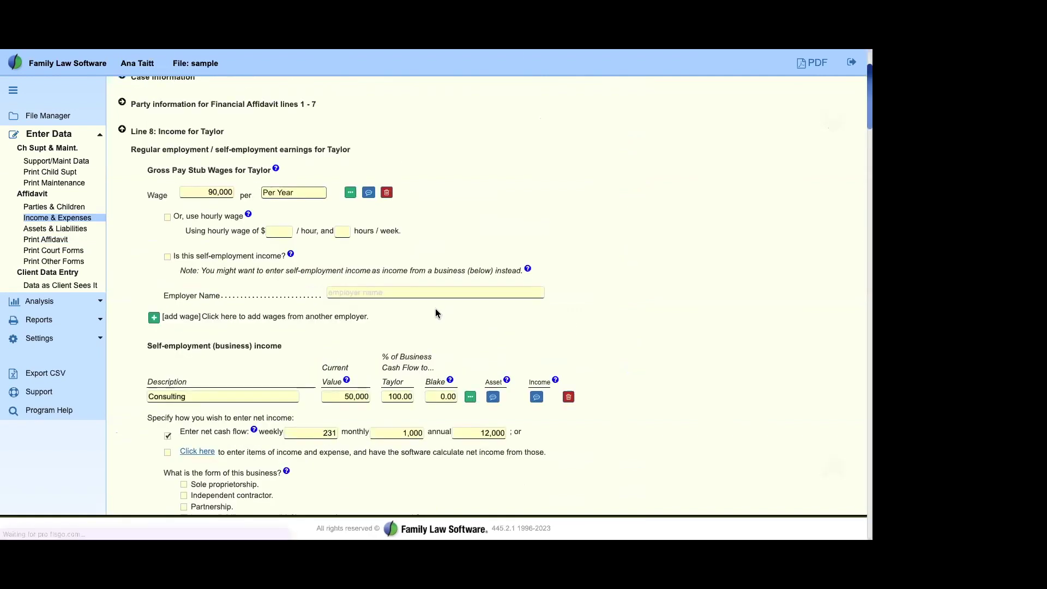
left_click(319, 192)
left_click(321, 194)
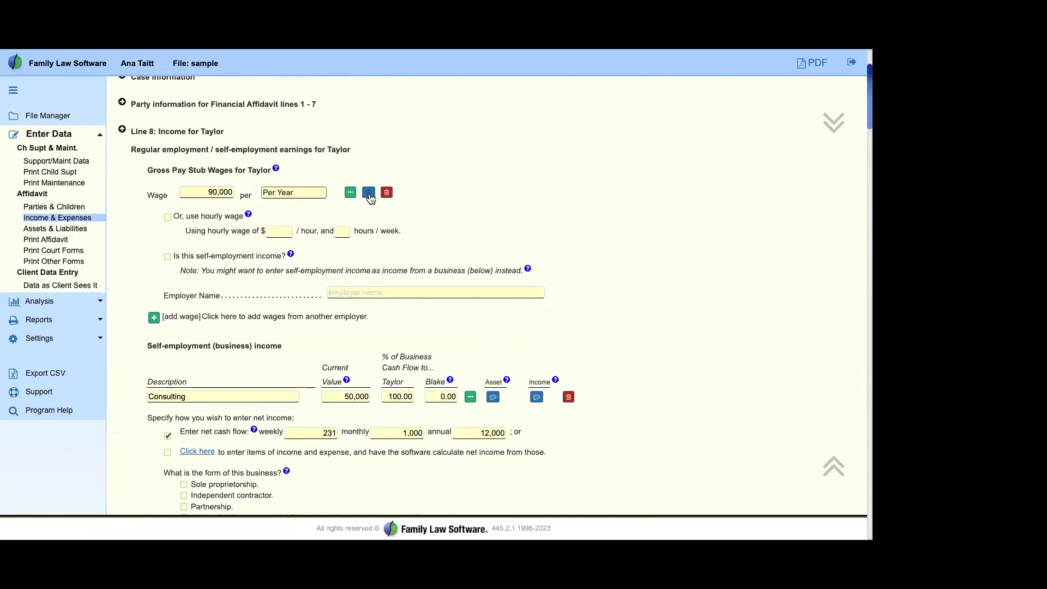
left_click(369, 193)
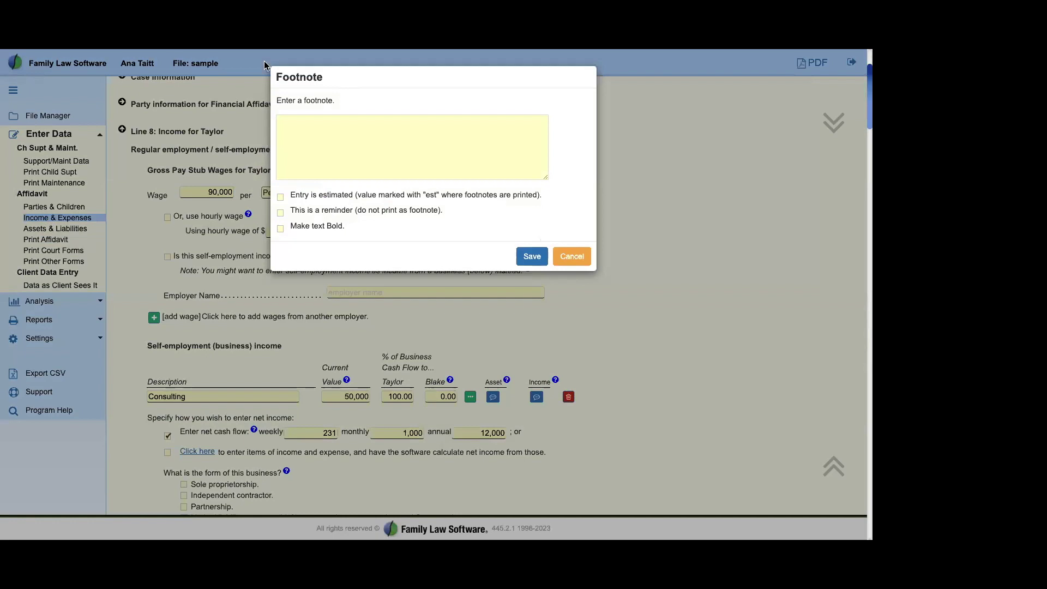
Step: Enter the footnote 'This is a footnote........' and mark the entry as estimated
left_click(428, 141)
type("Th")
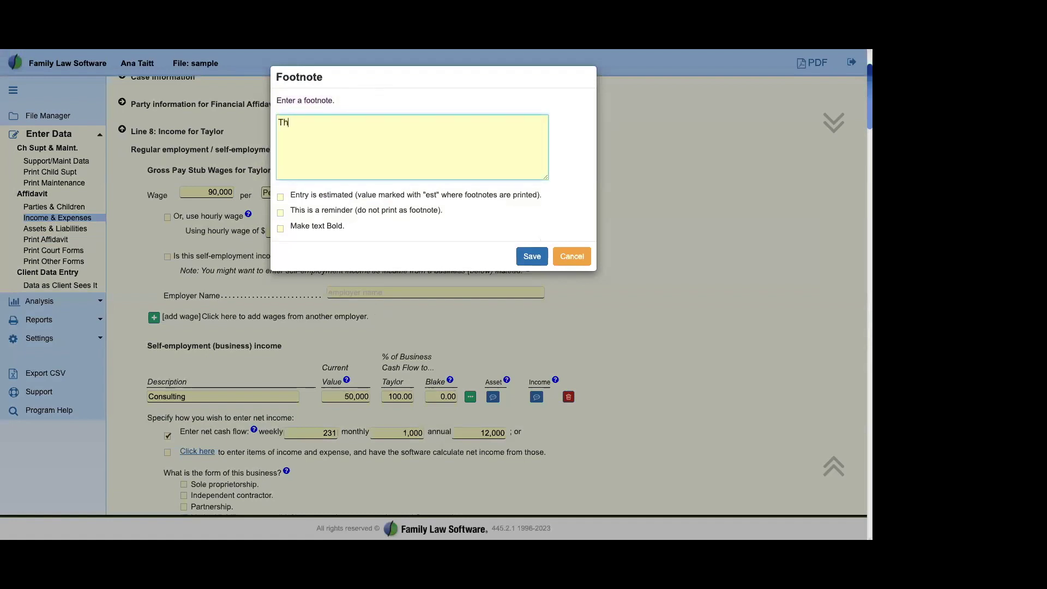
type("is is a footnote........")
left_click_drag(291, 195, 382, 243)
left_click(383, 243)
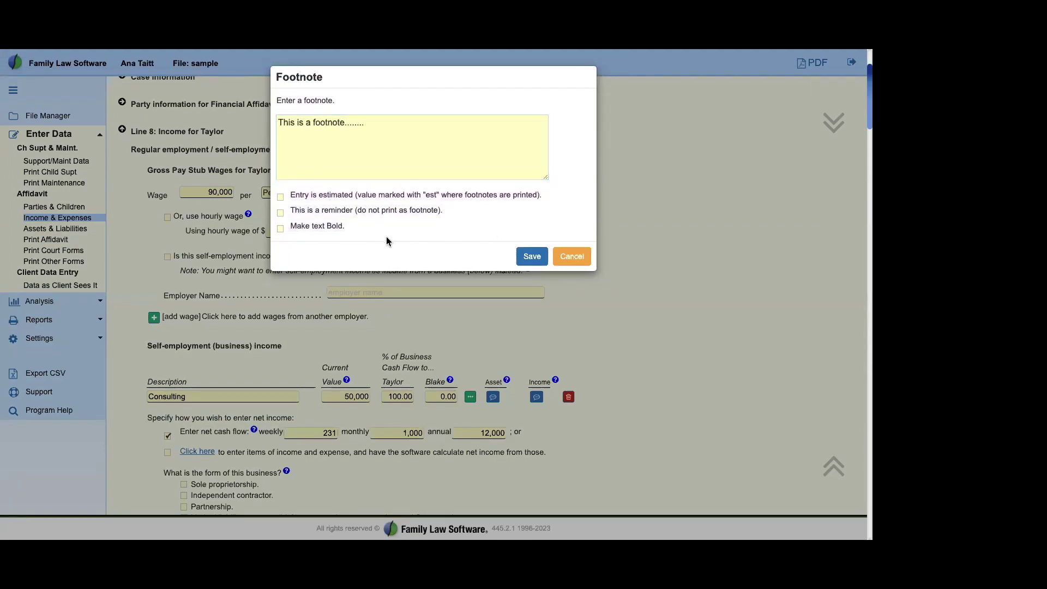
left_click(281, 196)
Step: Make the footnote text bold, leave the reminder unticked, and save the footnote
triple_click(326, 228)
left_click(280, 229)
left_click_drag(320, 212, 399, 213)
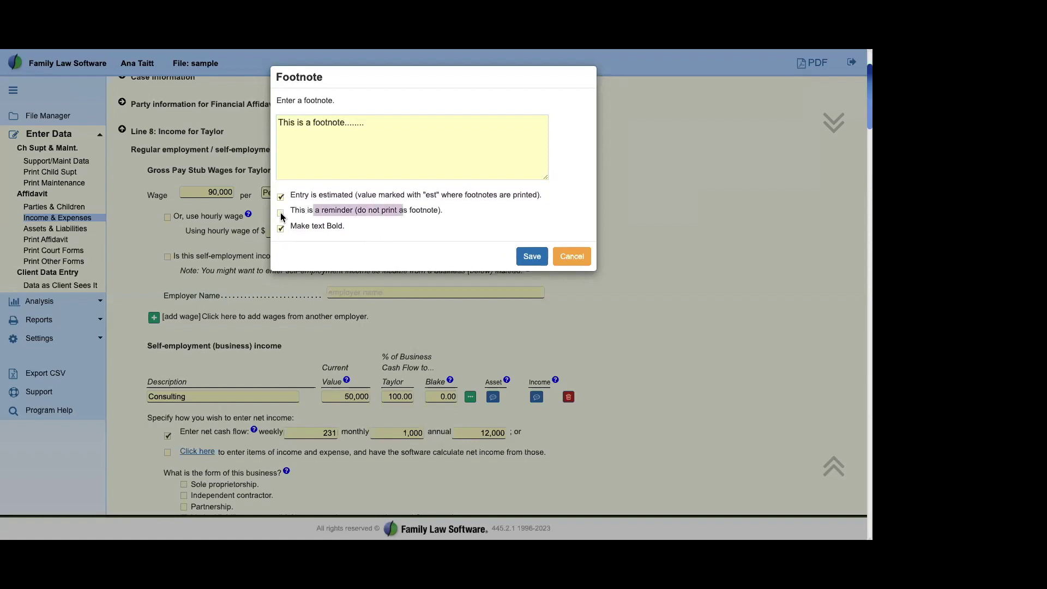
left_click(367, 226)
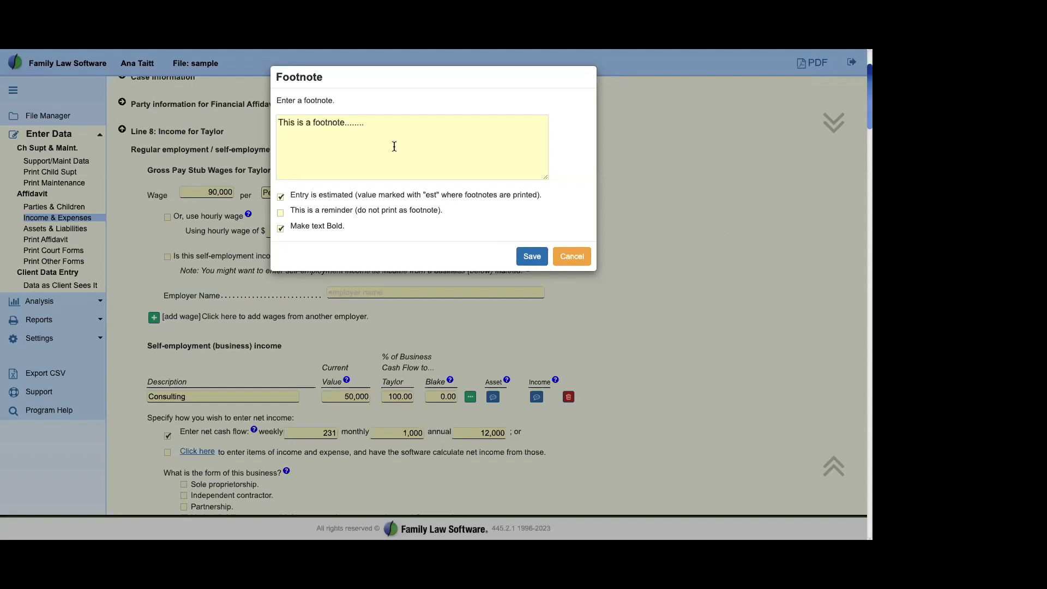
left_click_drag(290, 86, 421, 231)
left_click(416, 234)
left_click(537, 258)
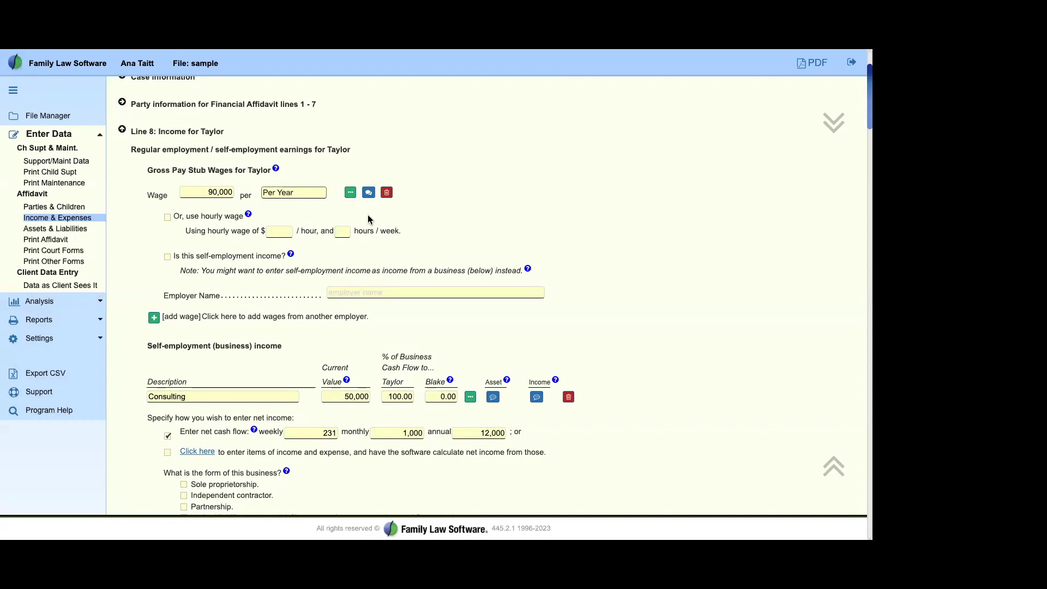
Step: Open the detailed more-information page for Taylor's Wage field
left_click_drag(136, 150, 489, 276)
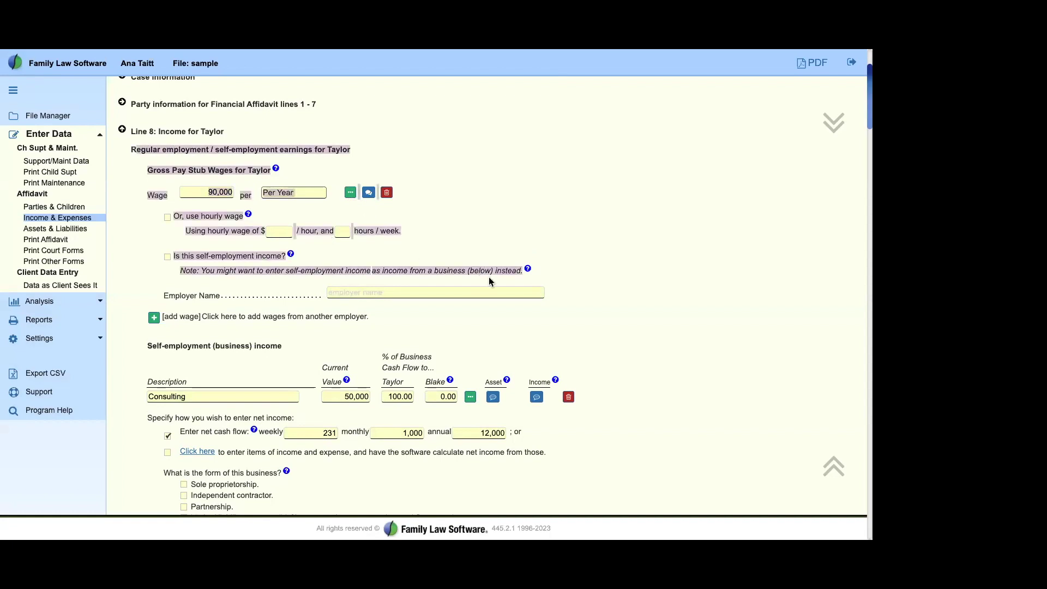
left_click(479, 221)
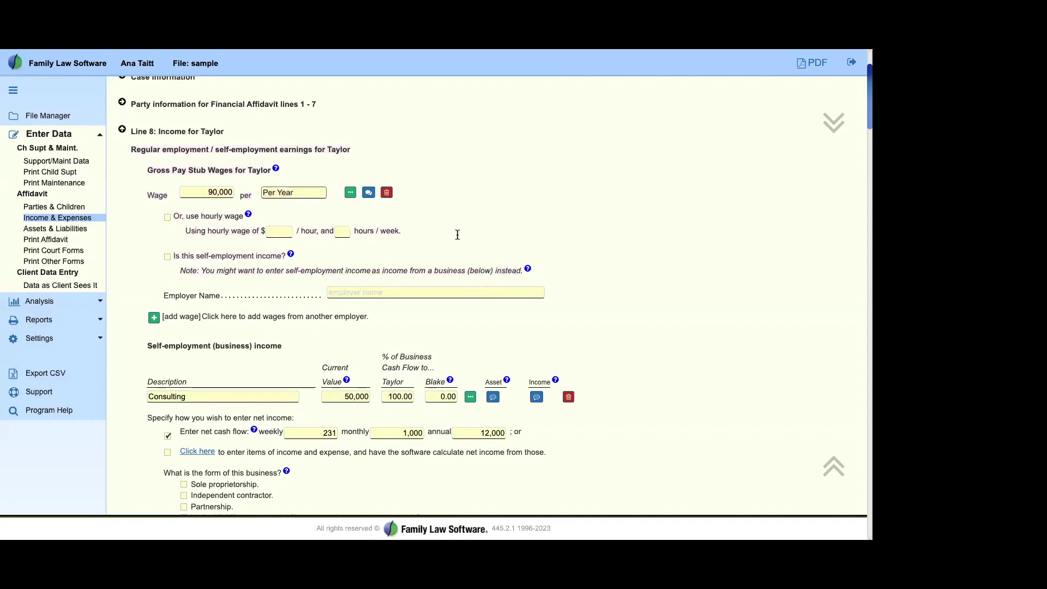
left_click(350, 193)
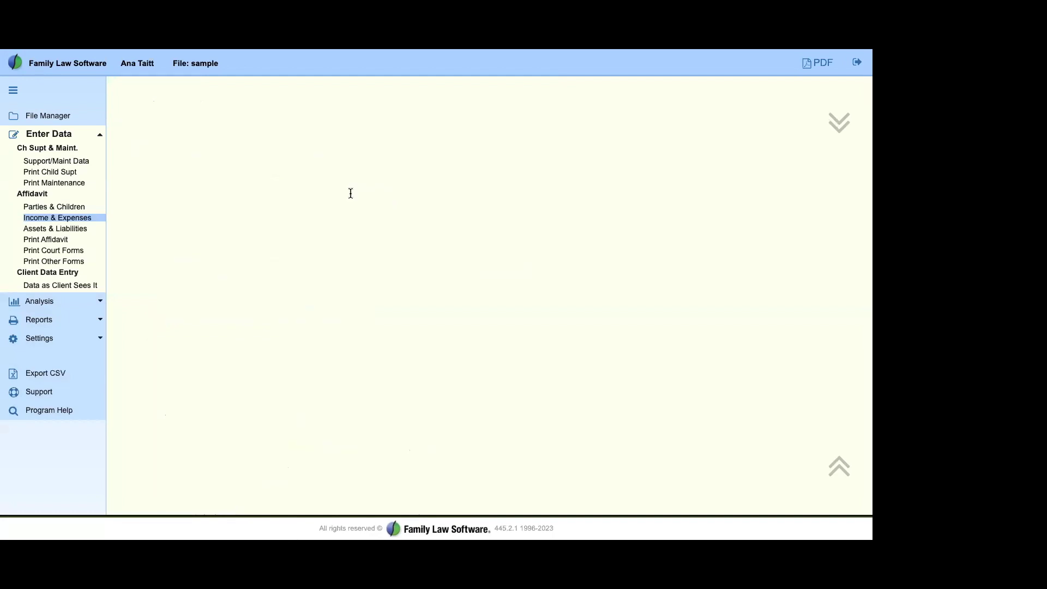
Step: Scroll Taylor's wage page to review wage growth with inflation and FICA/Medicare tax status
scroll(401, 337, "up", 3)
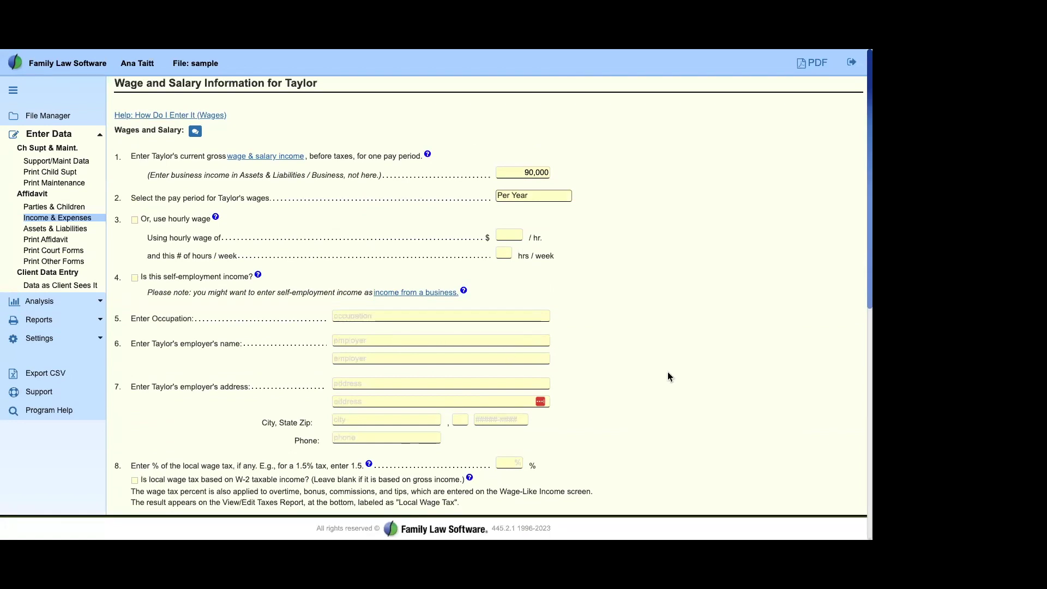
scroll(668, 373, "down", 2)
scroll(668, 373, "down", 2)
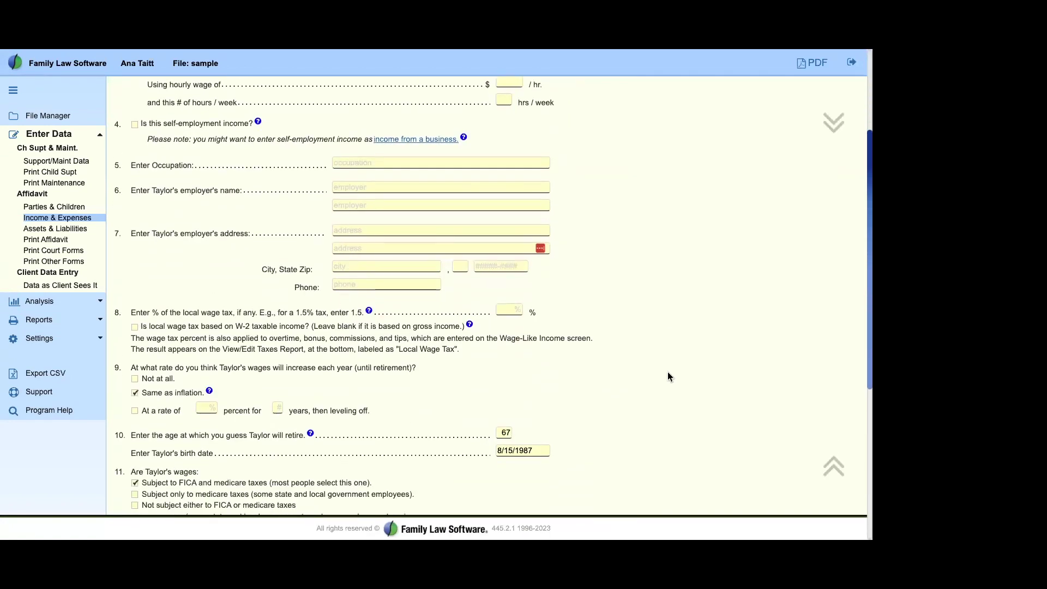
scroll(668, 372, "down", 1)
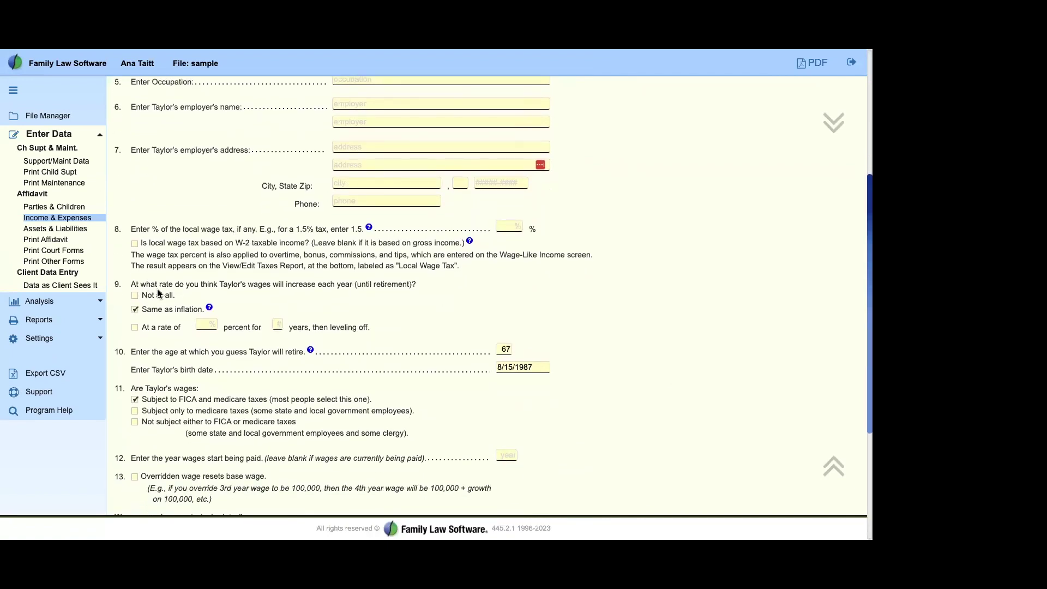
left_click_drag(128, 283, 472, 325)
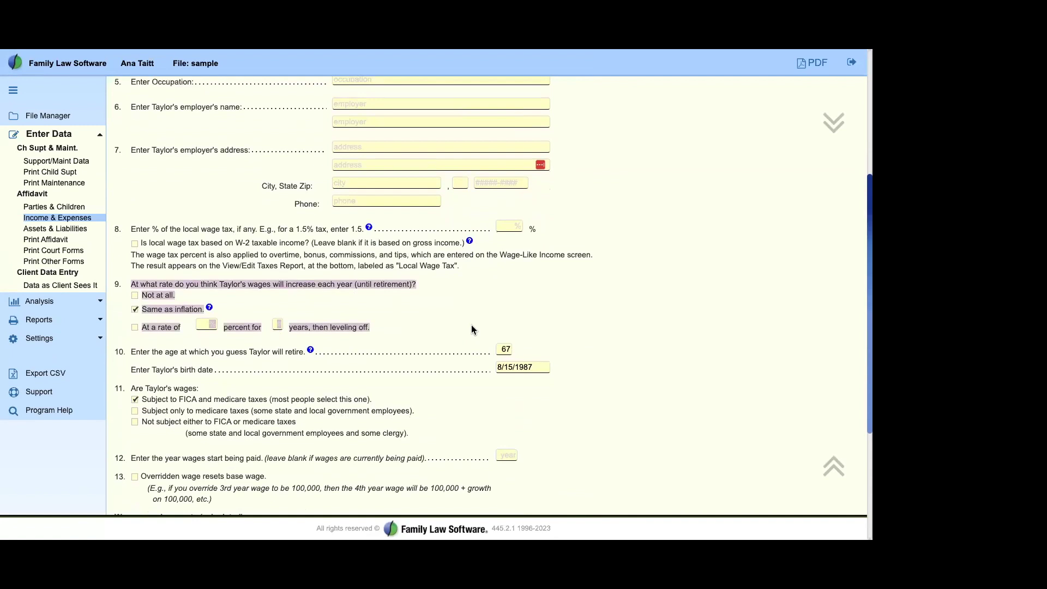
left_click(457, 364)
left_click_drag(130, 388, 454, 443)
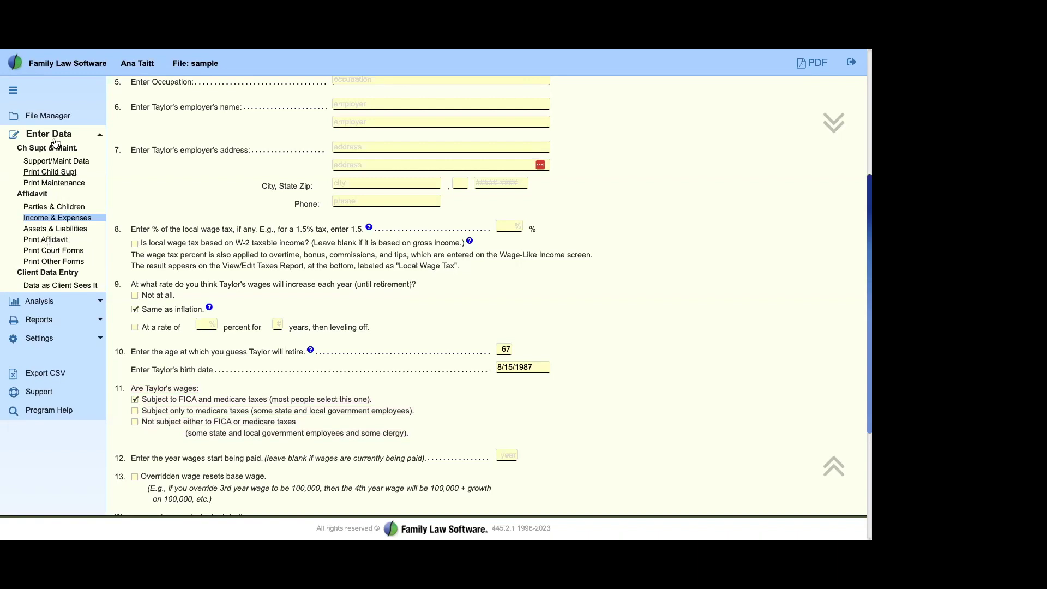
Step: Review the monthly 2023 Support Impact report for Taylor and Blake, then go to Divide Property
left_click(40, 302)
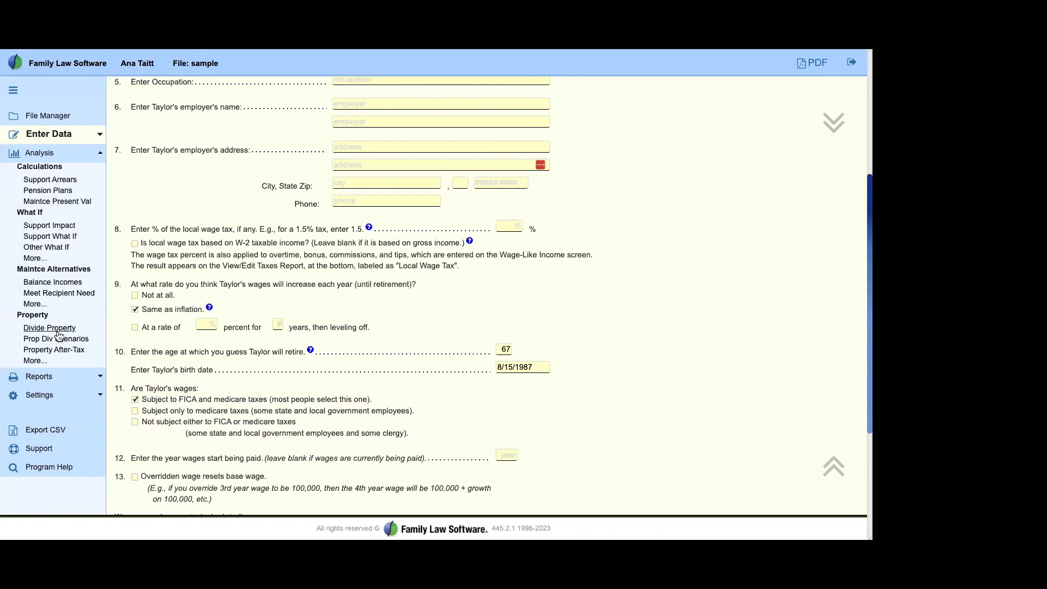
left_click(42, 228)
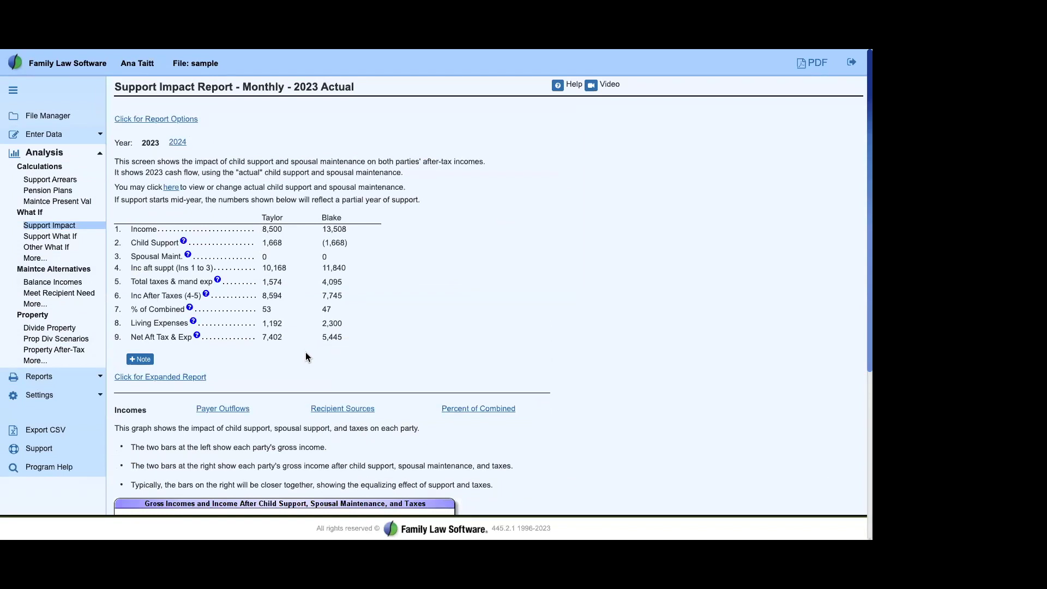
left_click_drag(261, 217, 407, 325)
left_click(413, 324)
left_click(45, 332)
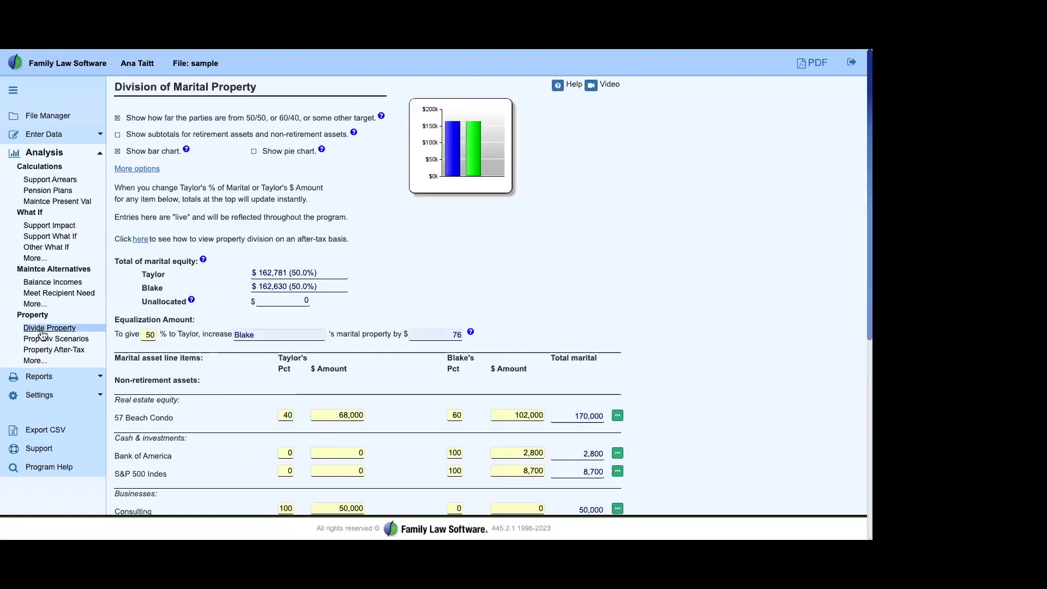
Step: Review the 57 Beach Condo row and its 170,000 total, then expand Enter Data
scroll(254, 328, "down", 1)
scroll(254, 329, "down", 3)
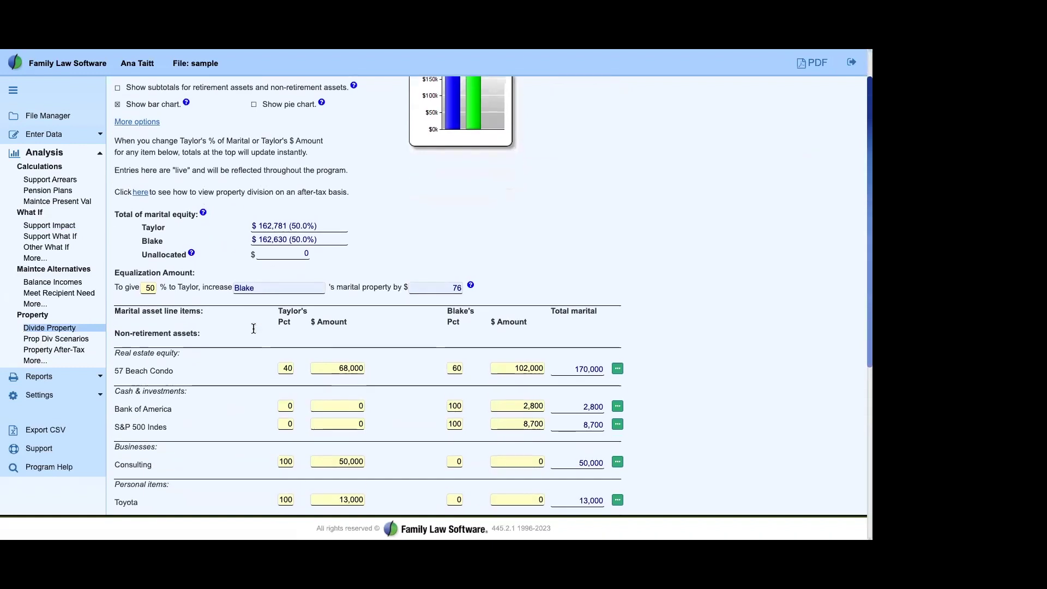
left_click_drag(120, 283, 177, 285)
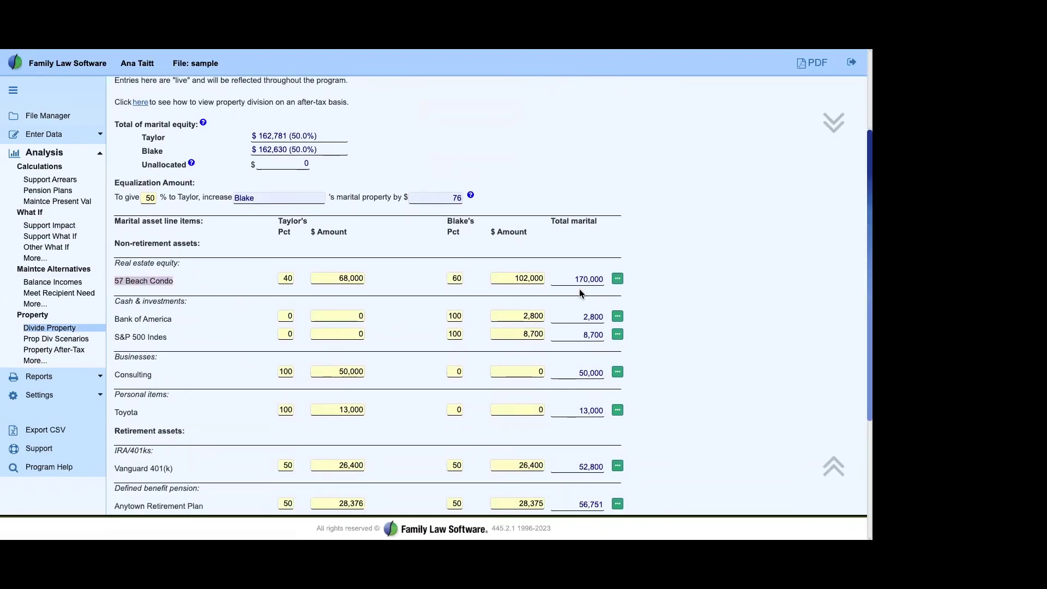
left_click_drag(573, 279, 601, 280)
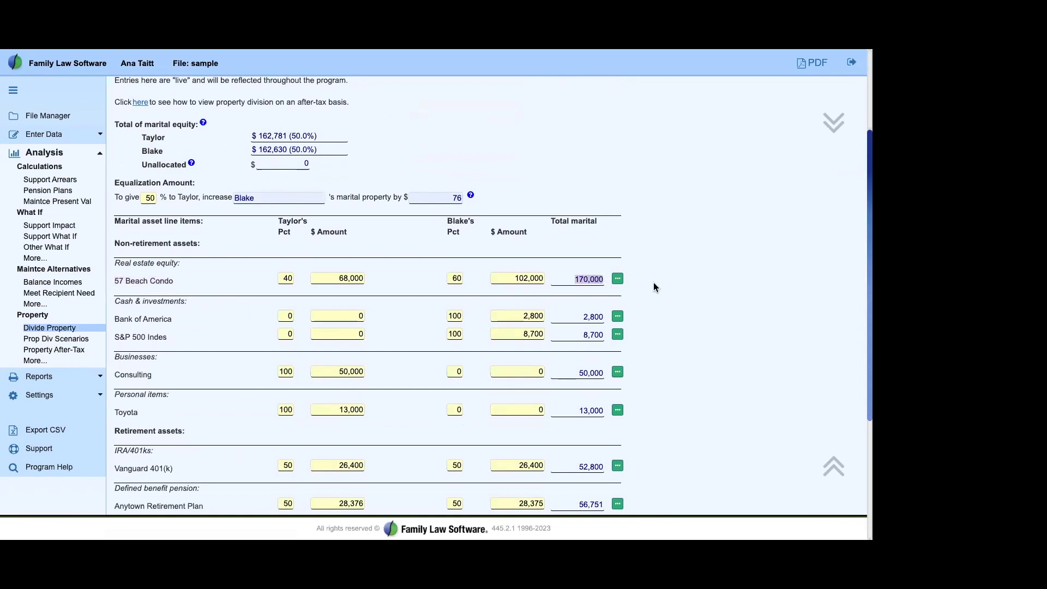
left_click(705, 288)
left_click(36, 135)
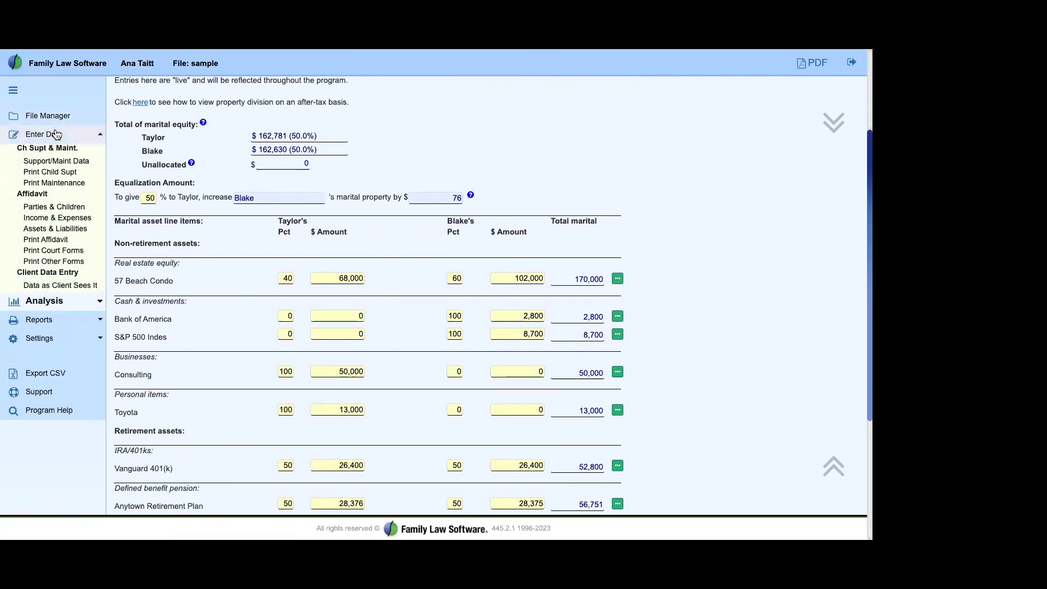
Step: Return to Taylor's Income & Expenses screen from the data entry sections
left_click(56, 134)
left_click(56, 134)
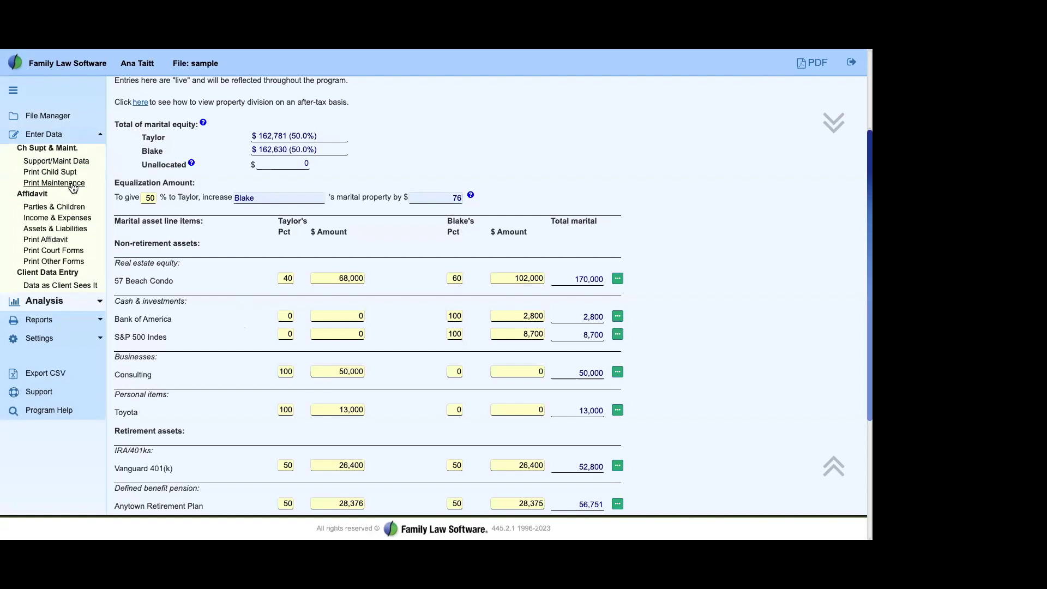
left_click(66, 219)
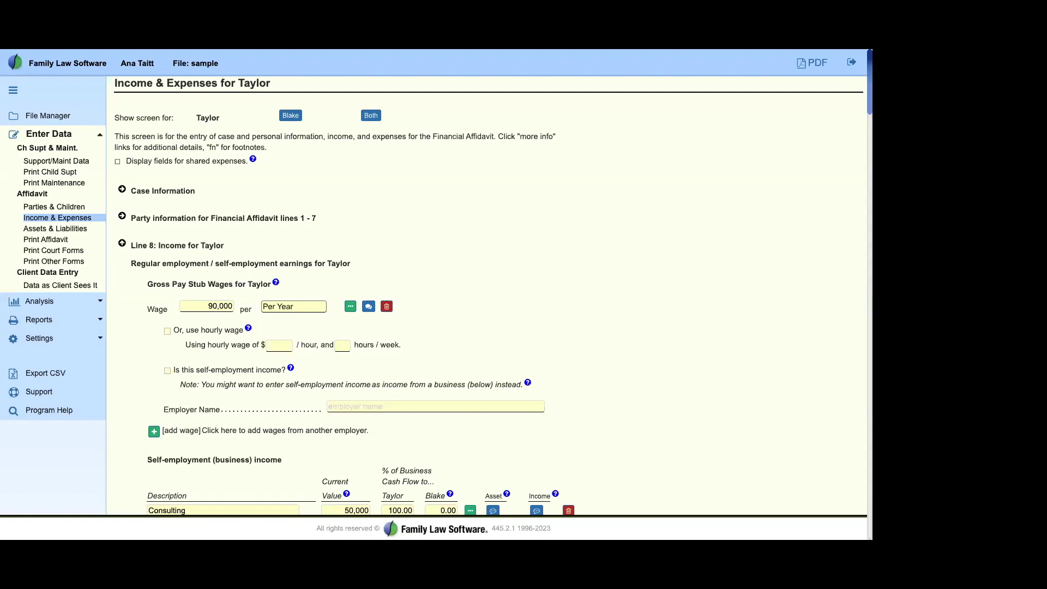
Step: Expand the Settings submenu and show the Support resources list, FAQs through Contact Us
mouse_move(130, 51)
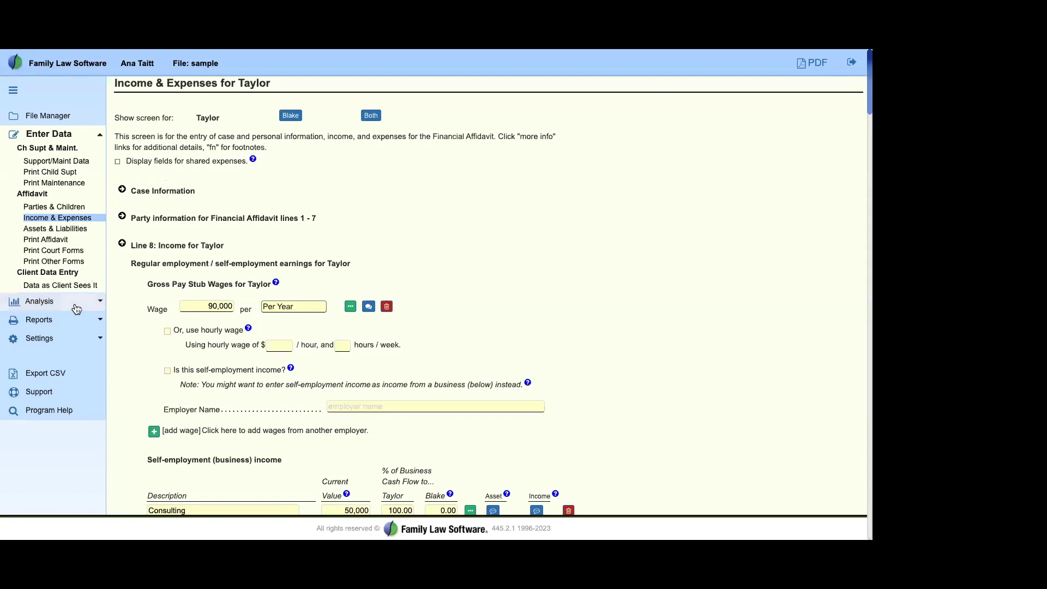
left_click(46, 339)
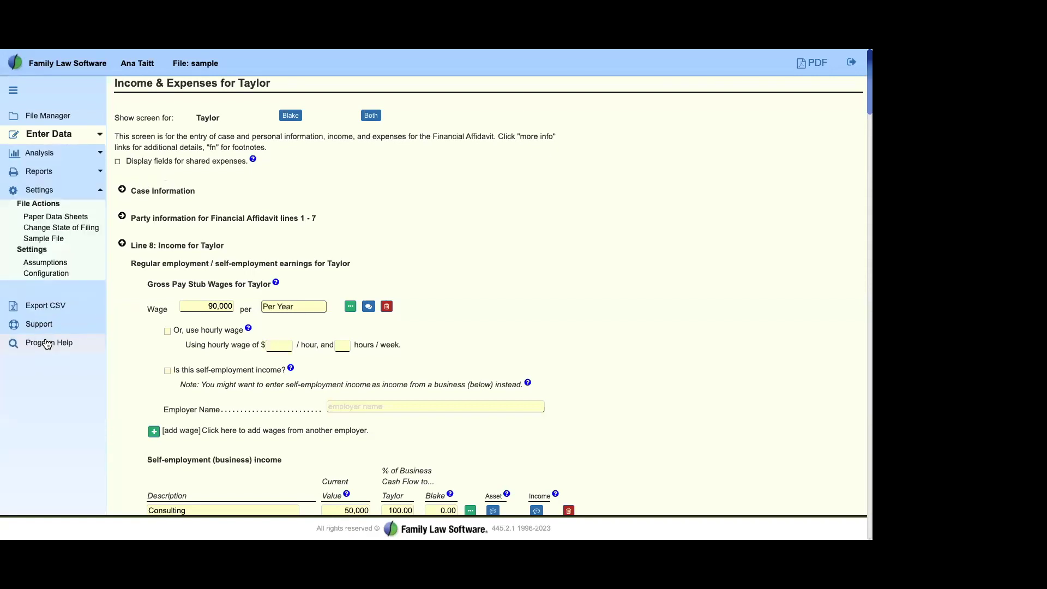
left_click(49, 328)
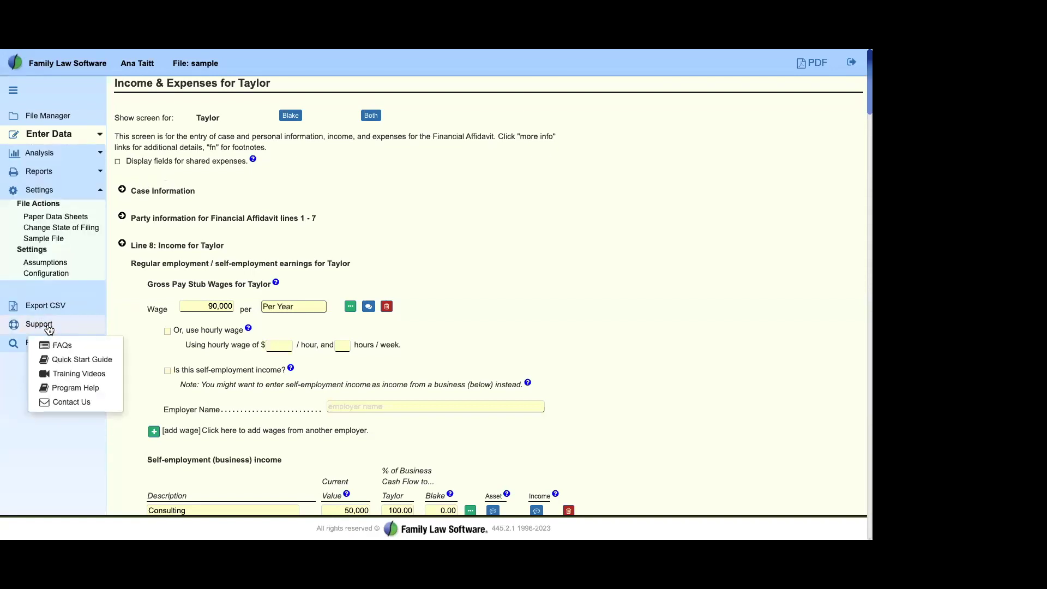